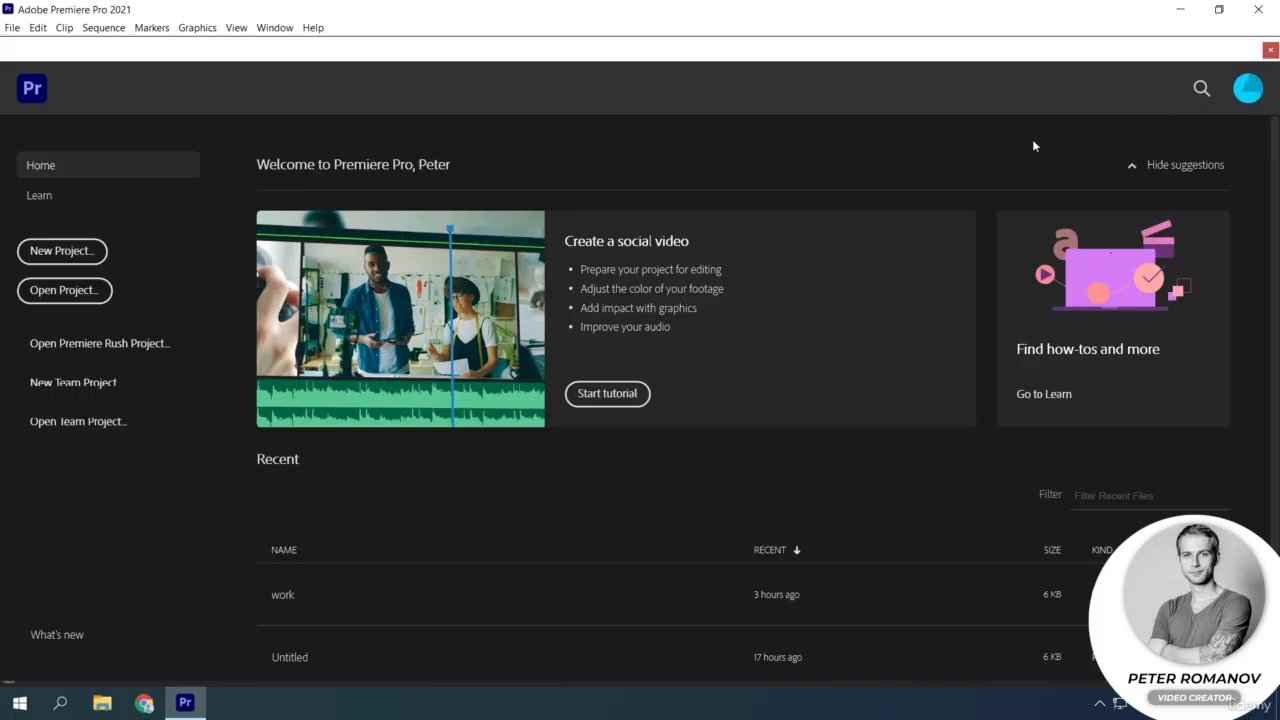
Start creating a new project from the home screen and reposition its settings dialog
scroll(258, 520, down, 1)
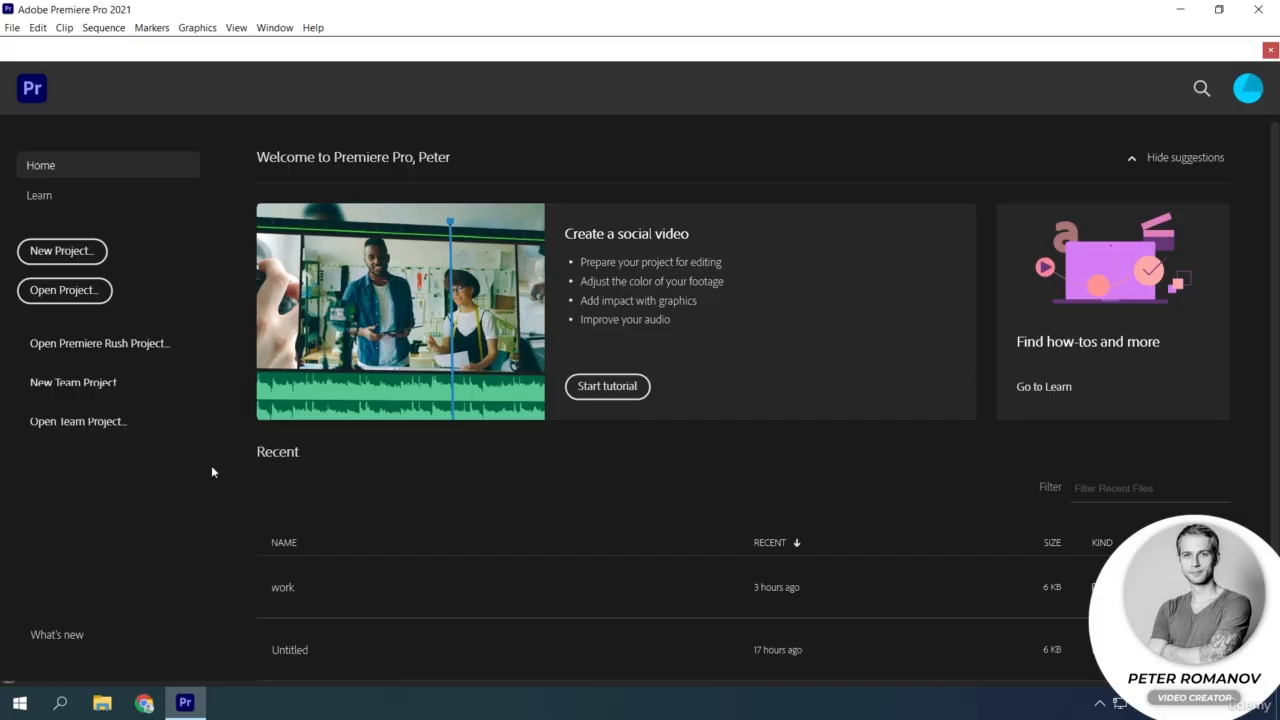
click(90, 253)
drag(566, 97, 626, 101)
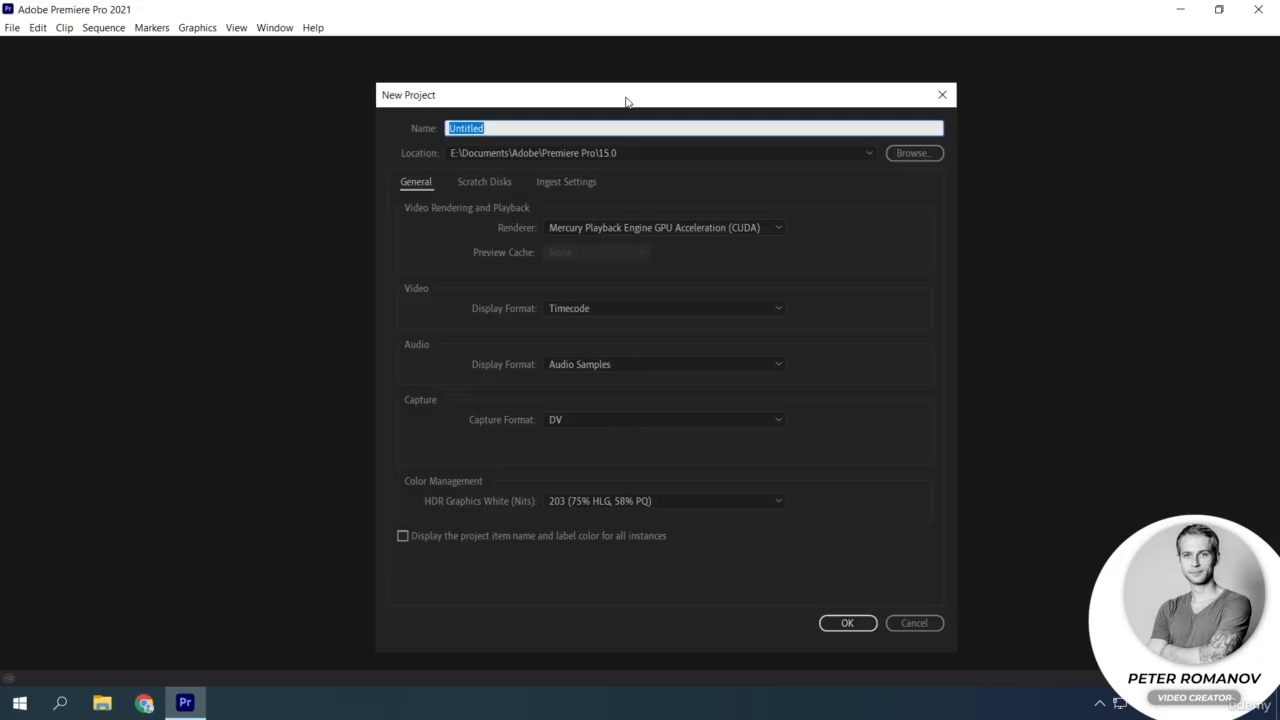
click(563, 118)
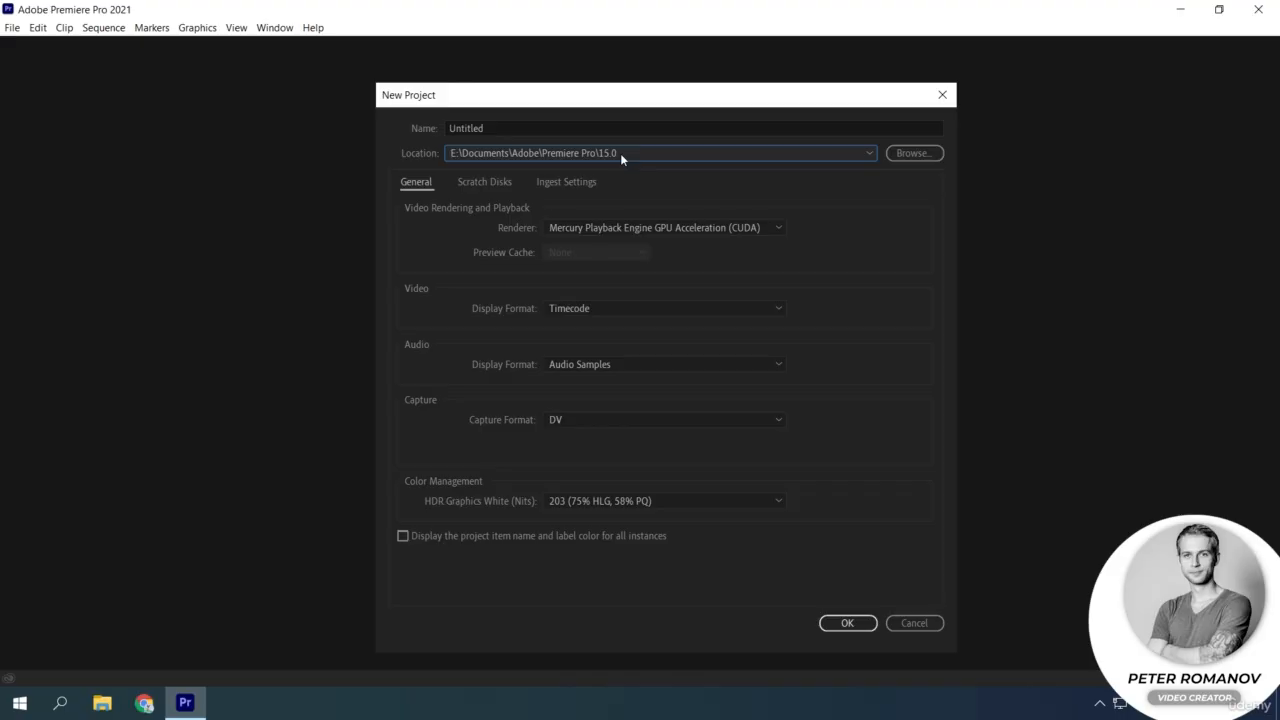
Create a folder named ADOBE_PROJECTS on the Desktop and choose it as the new project's location
click(912, 158)
scroll(490, 260, up, 2)
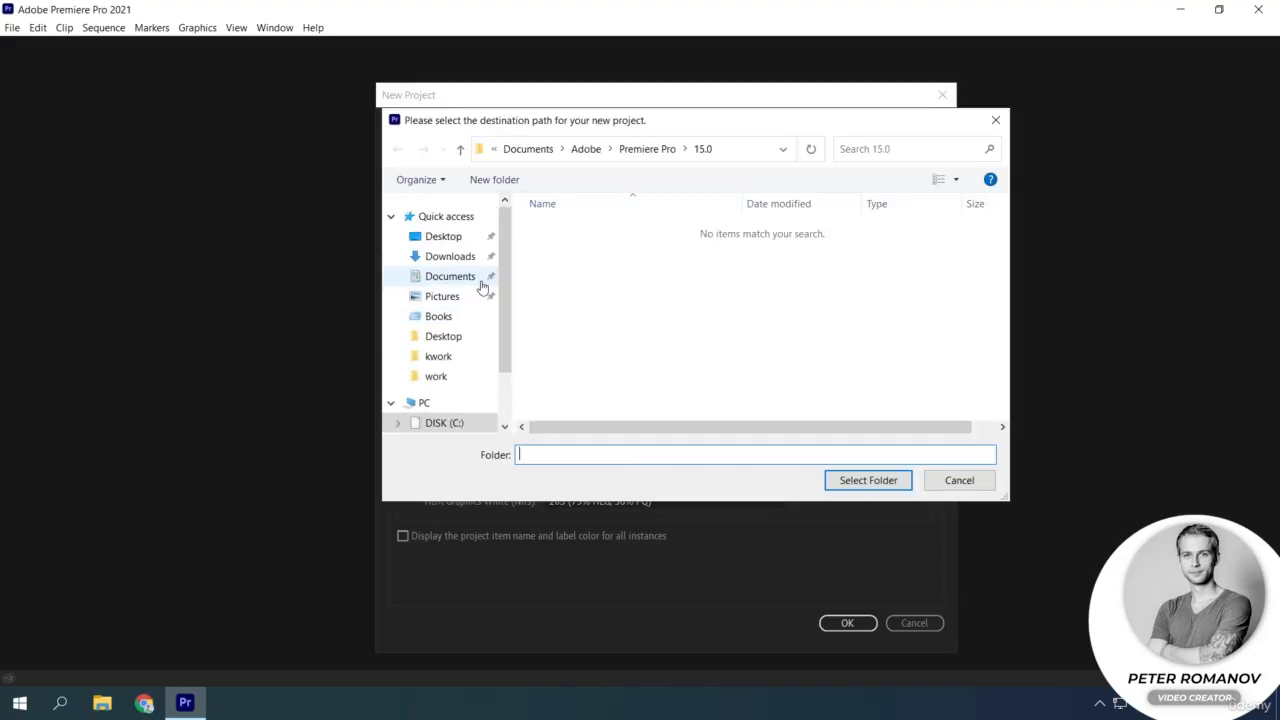
click(455, 240)
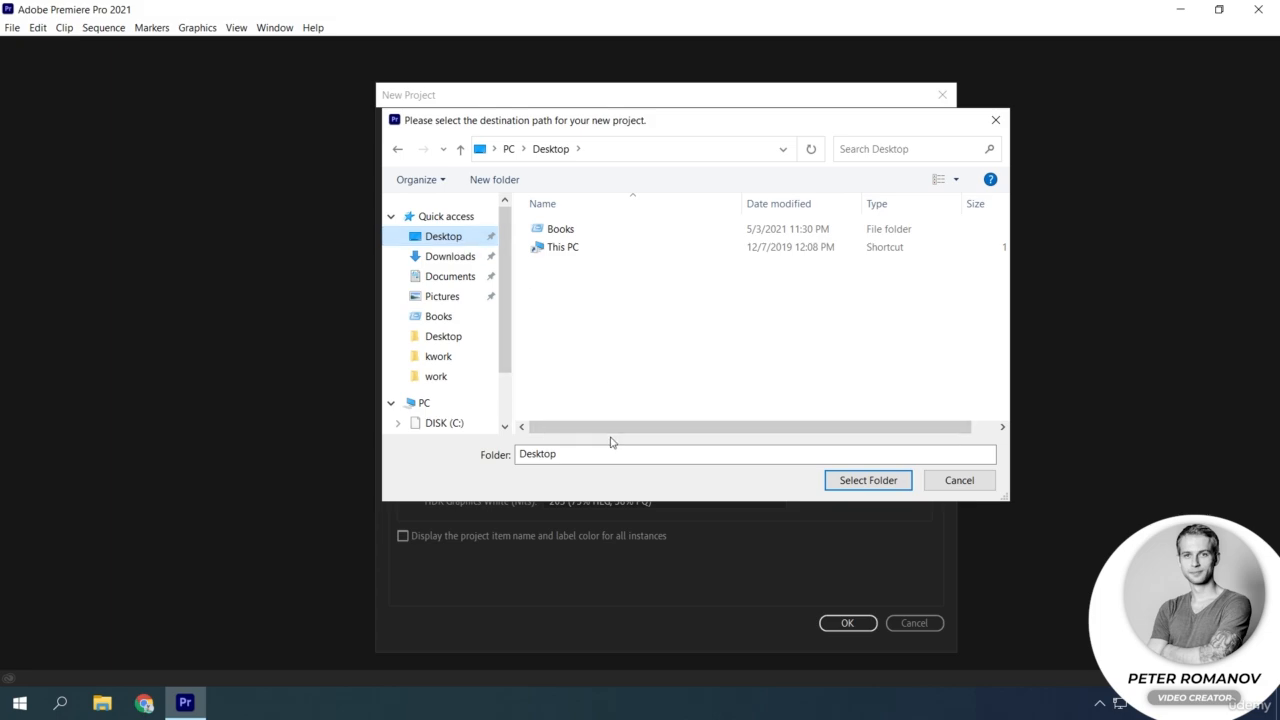
click(494, 180)
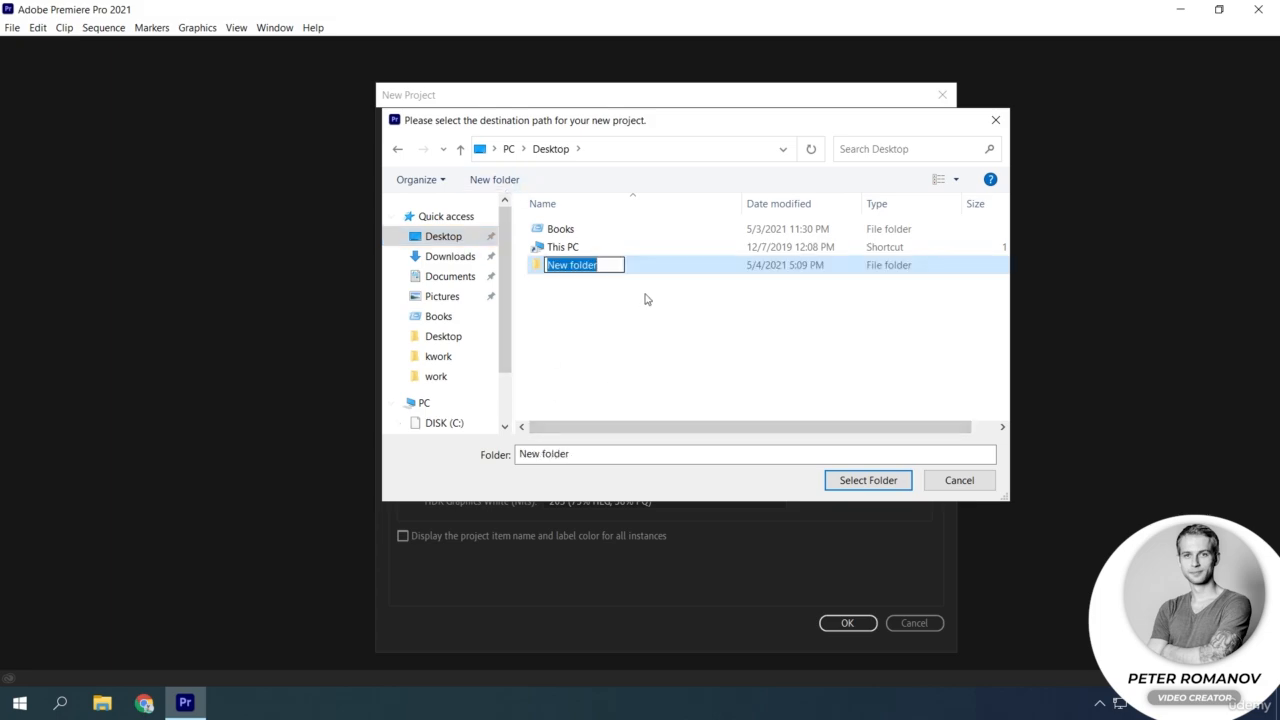
key(BackSpace)
text(ADO)
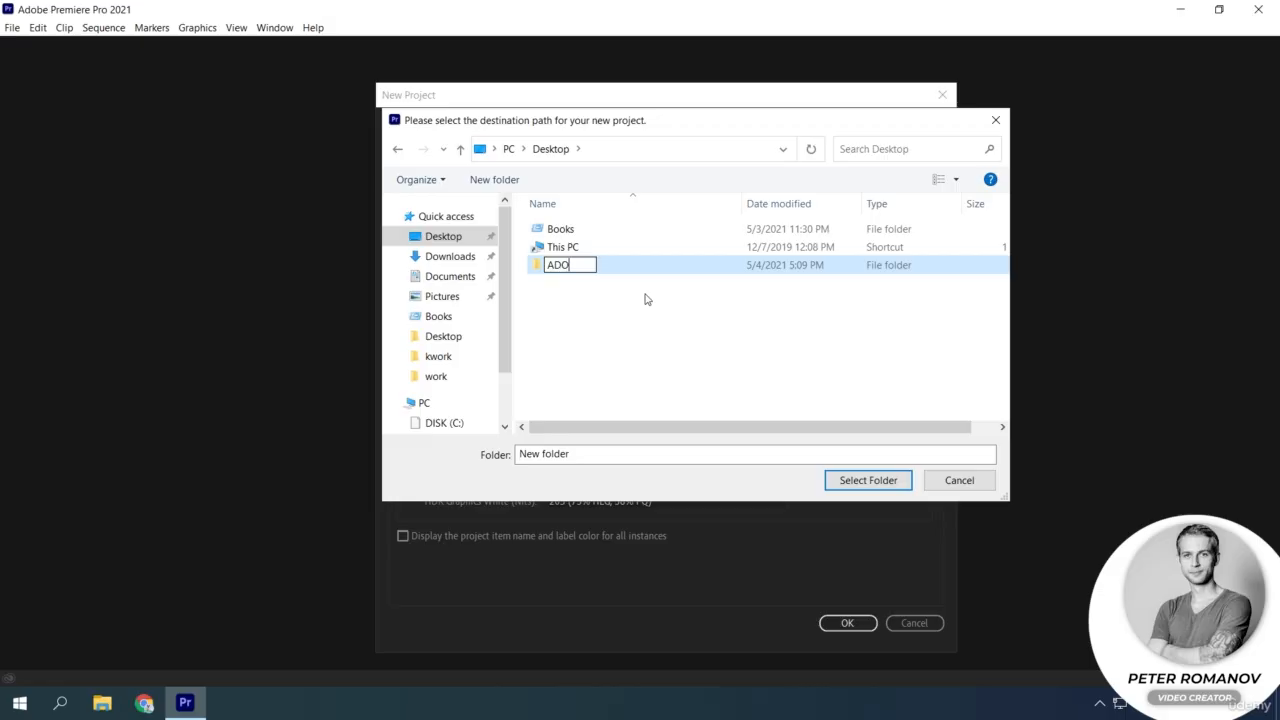
text(BE_PROJECTS)
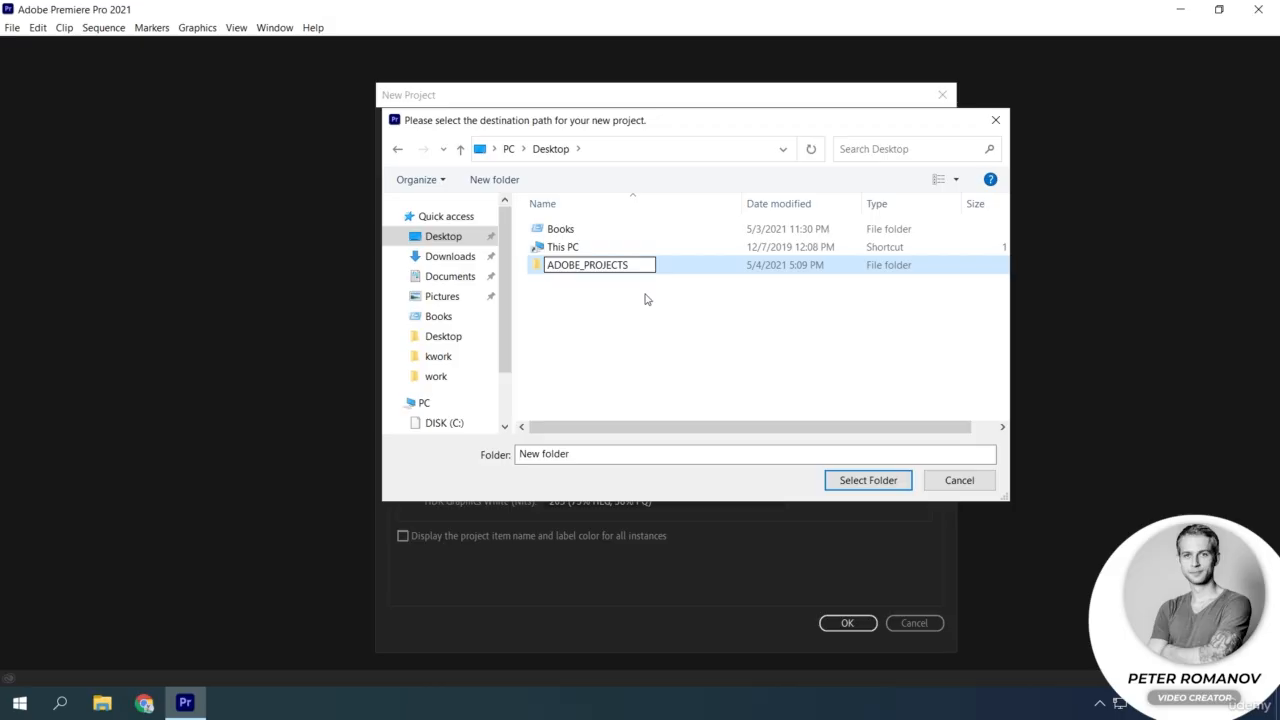
key(Return)
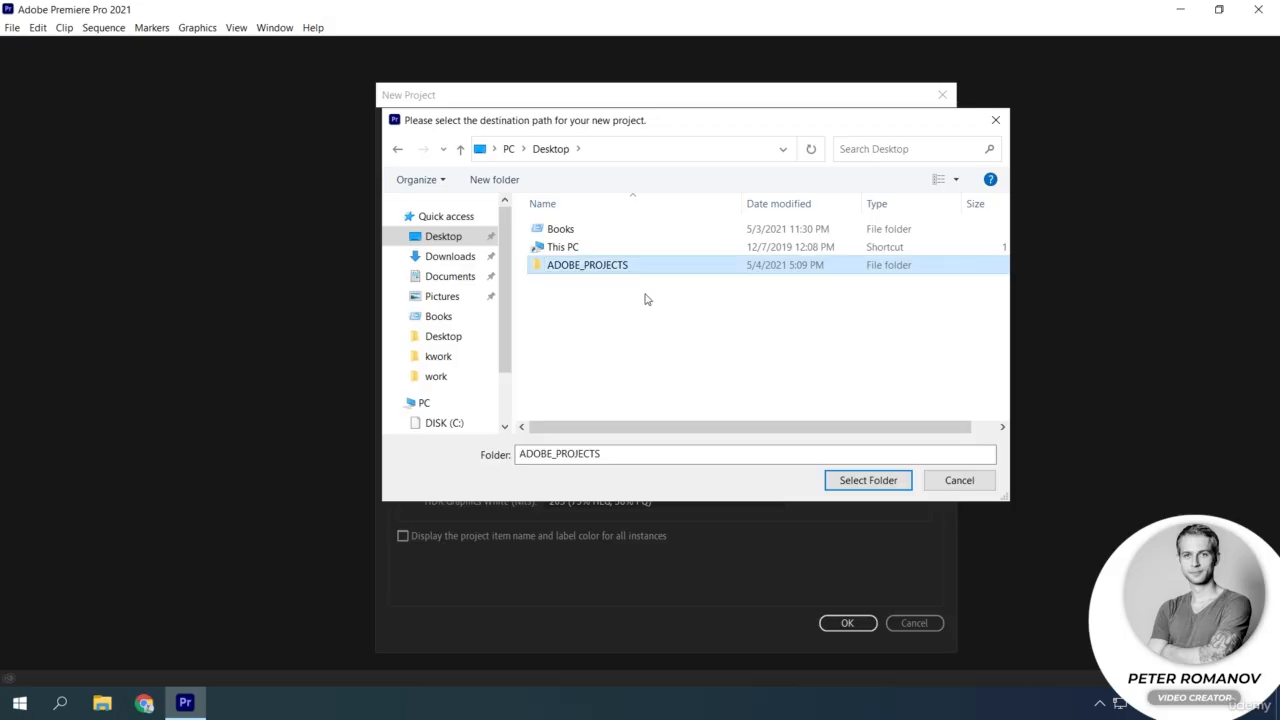
click(868, 480)
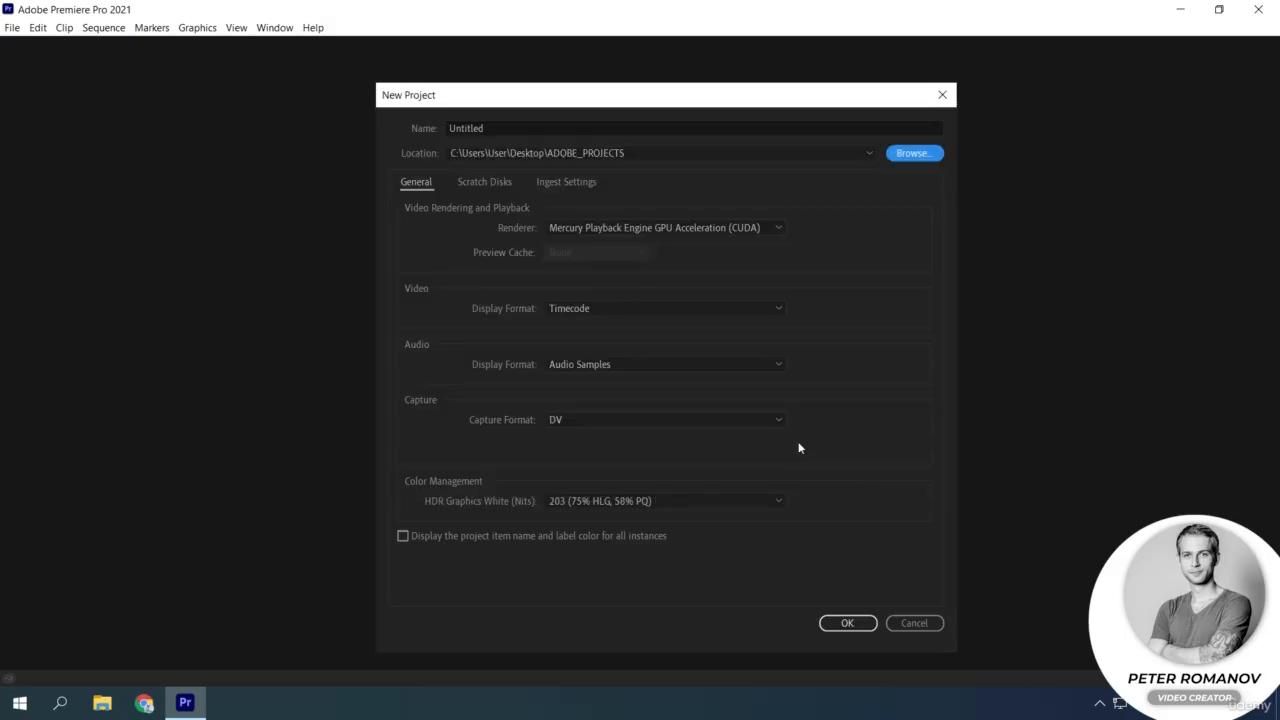
Name the new project Lesson_01
click(512, 132)
key(BackSpace)
key(BackSpace)
key(BackSpace)
key(BackSpace)
key(BackSpace)
key(BackSpace)
key(BackSpace)
key(BackSpace)
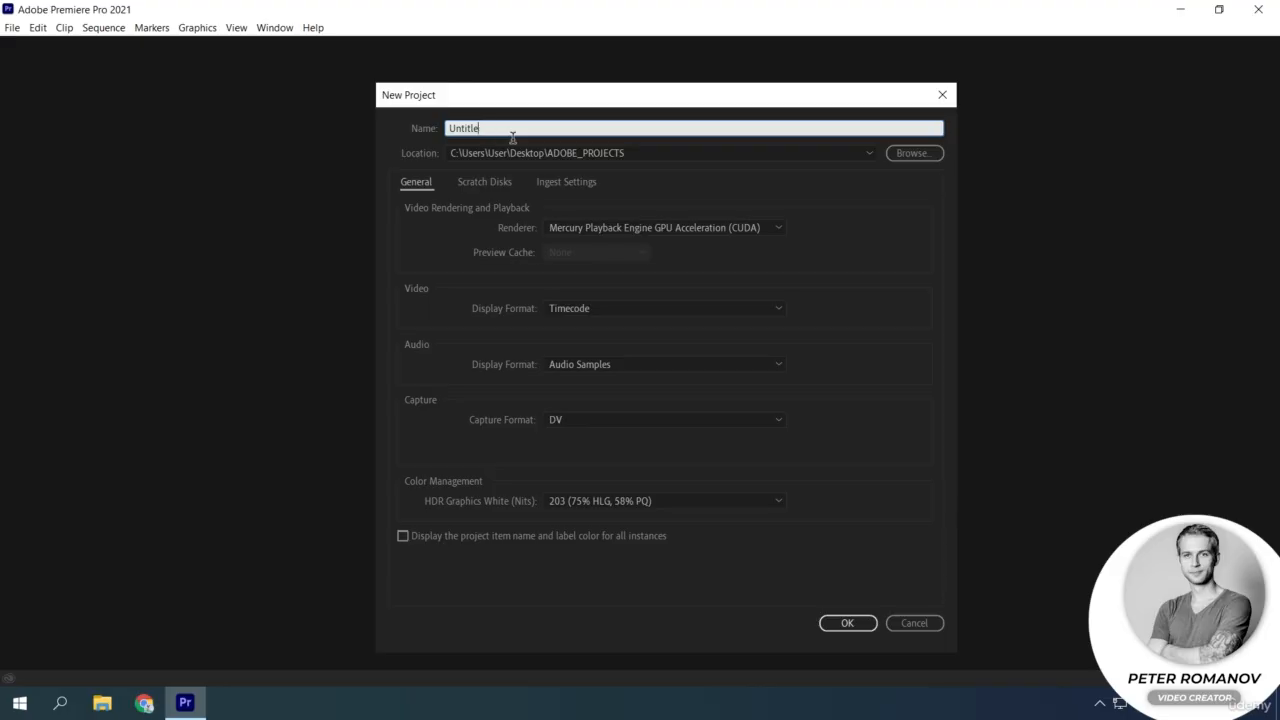
text(Lesson_01)
click(746, 256)
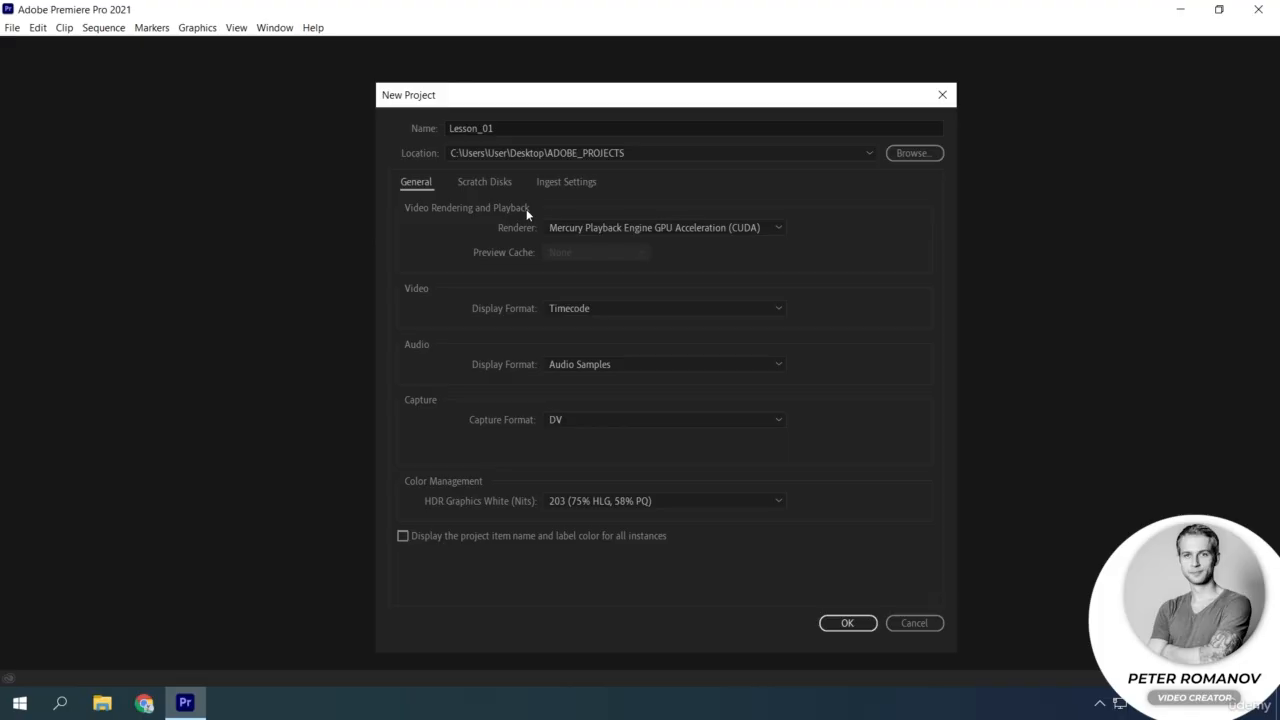
Set the renderer to Mercury Playback Engine Software Only and the video display format to Frames
click(775, 228)
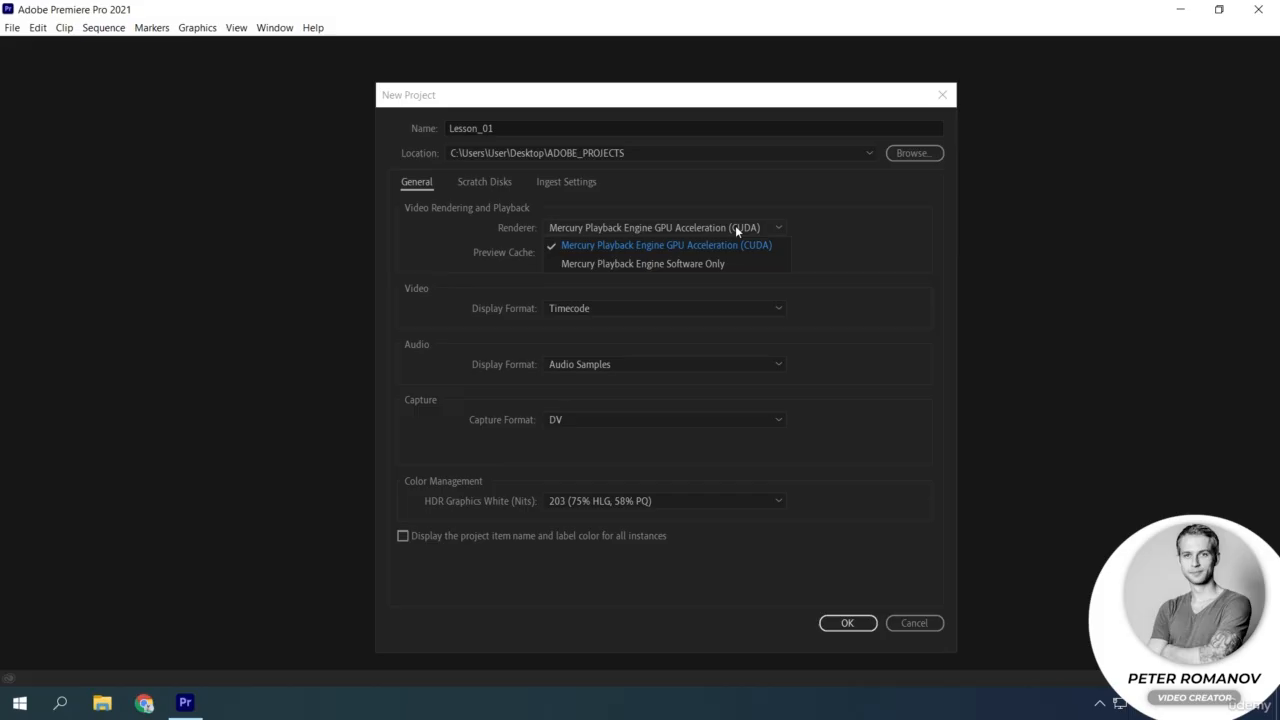
click(777, 228)
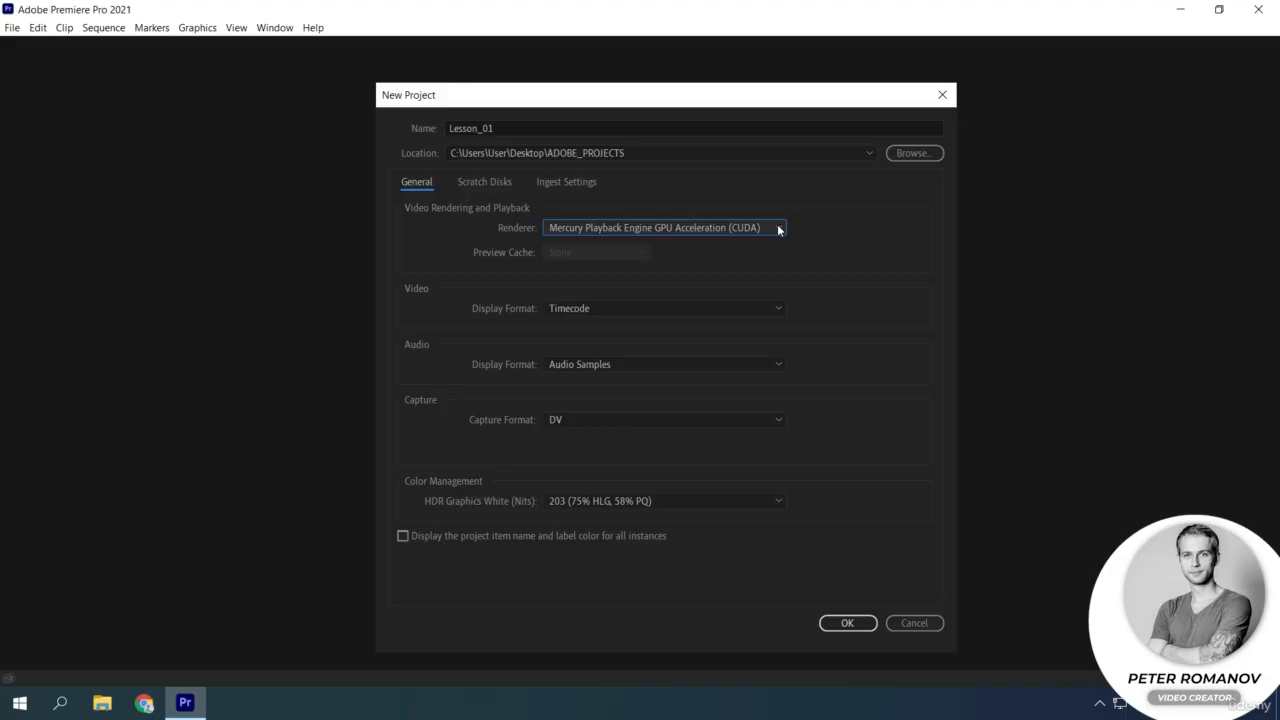
click(779, 229)
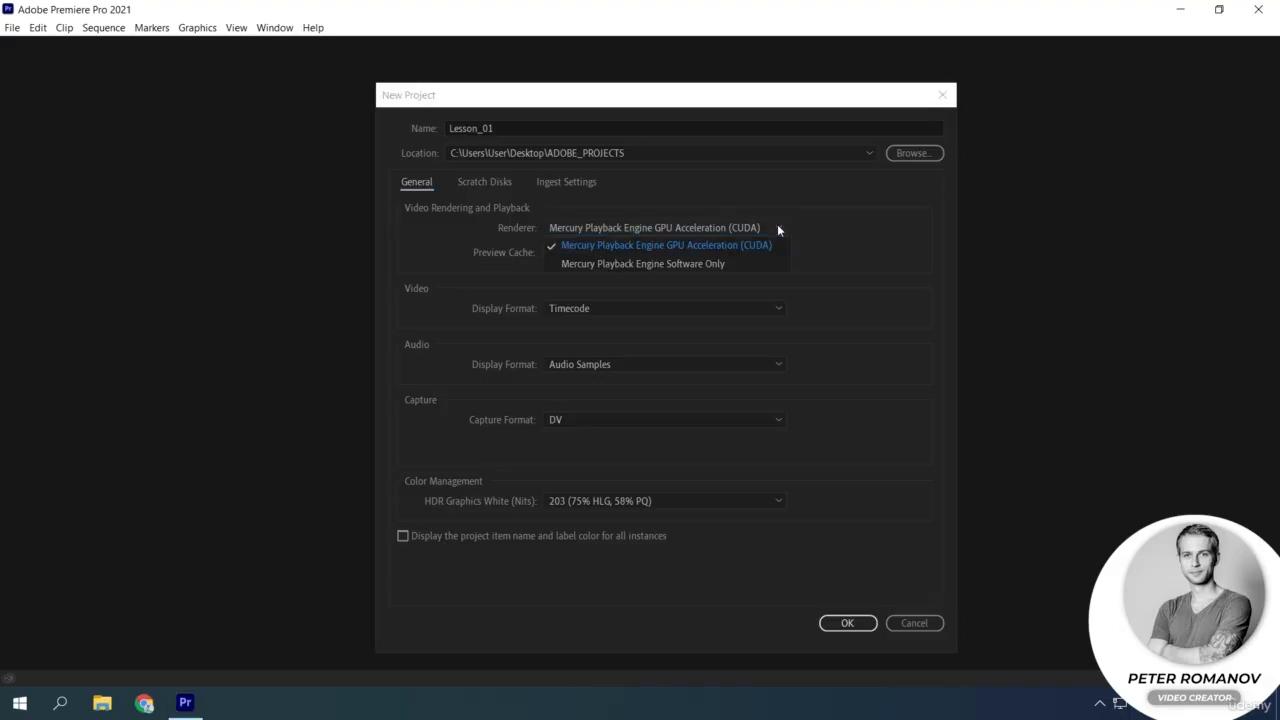
click(702, 265)
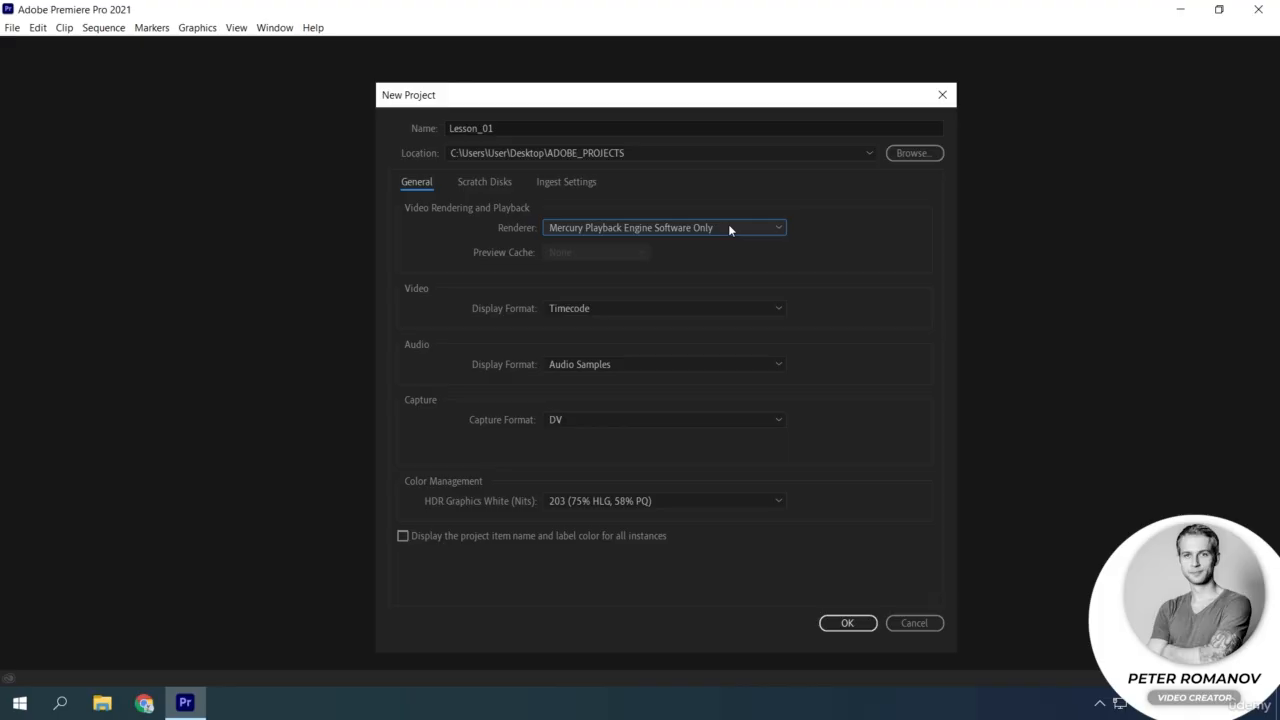
key(Tab)
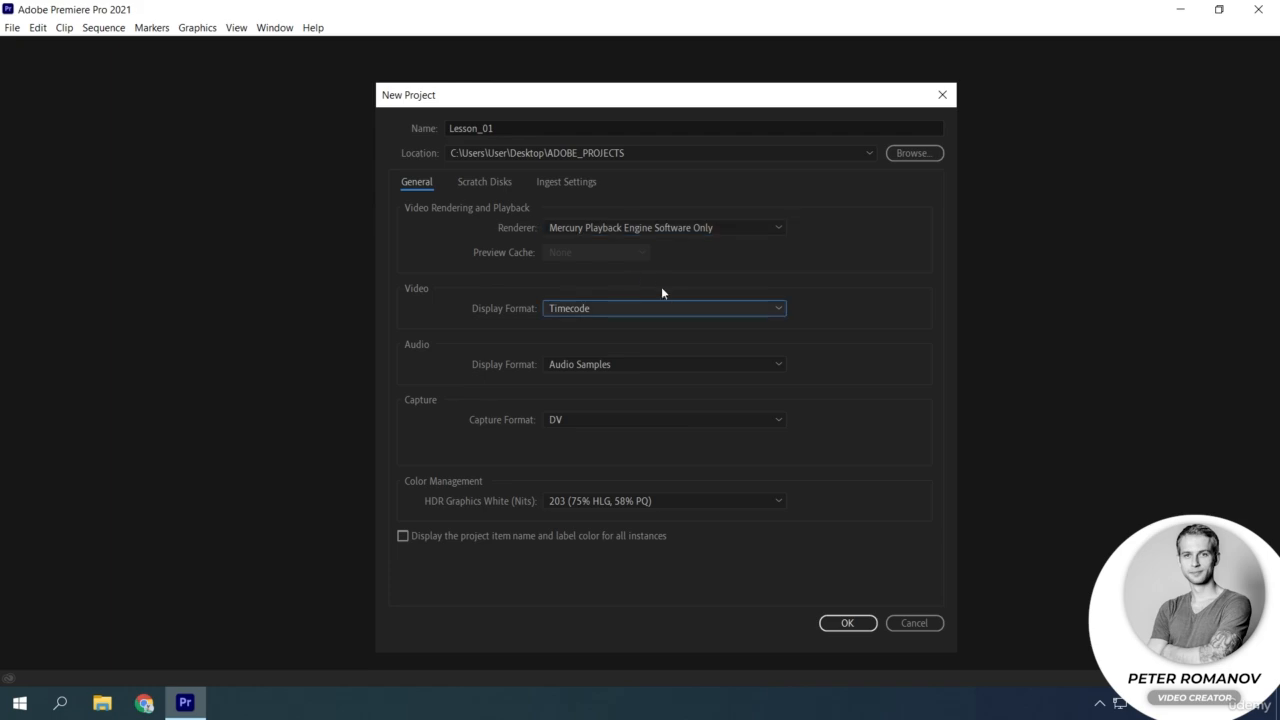
click(780, 309)
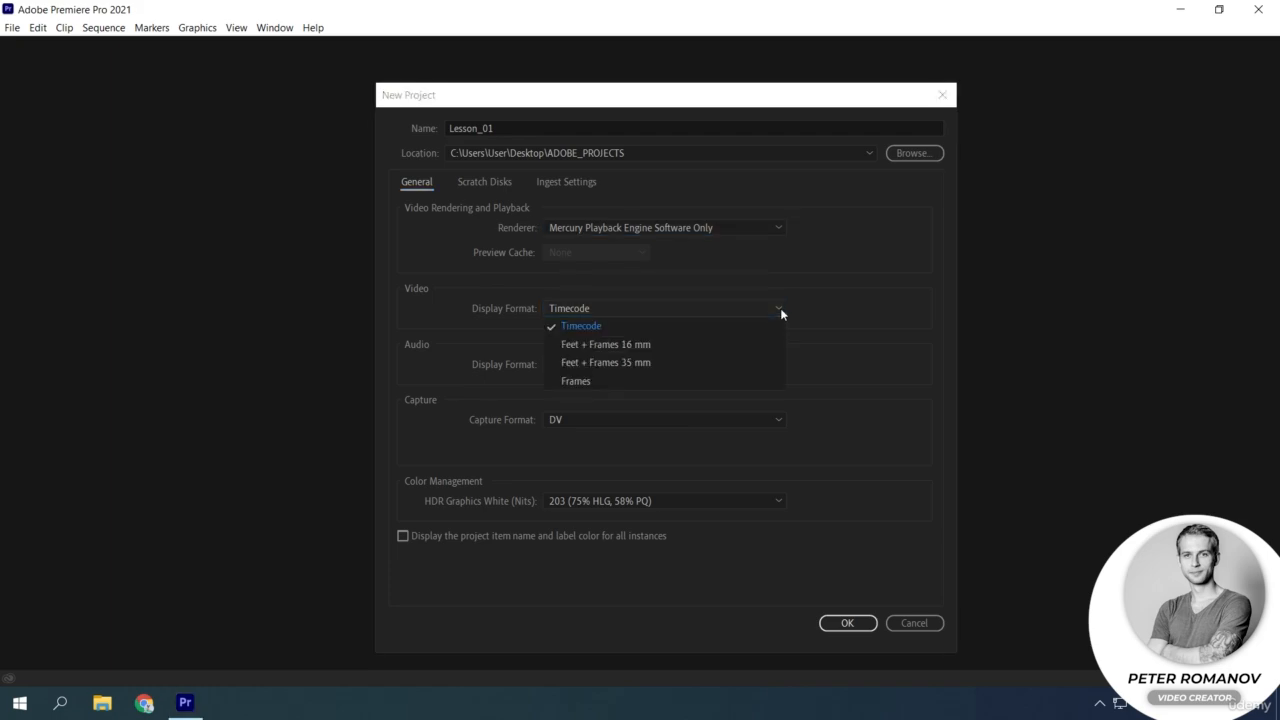
click(719, 384)
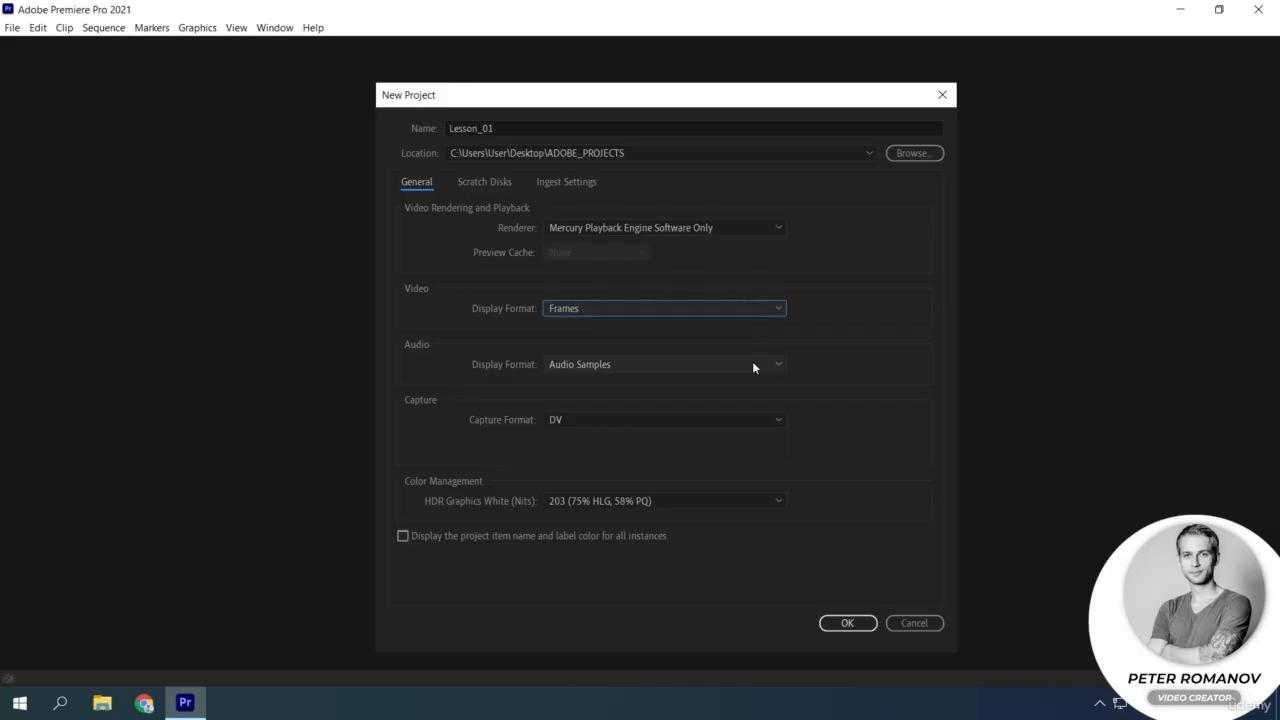
Try Milliseconds as the audio display format and return it to Audio Samples
click(767, 366)
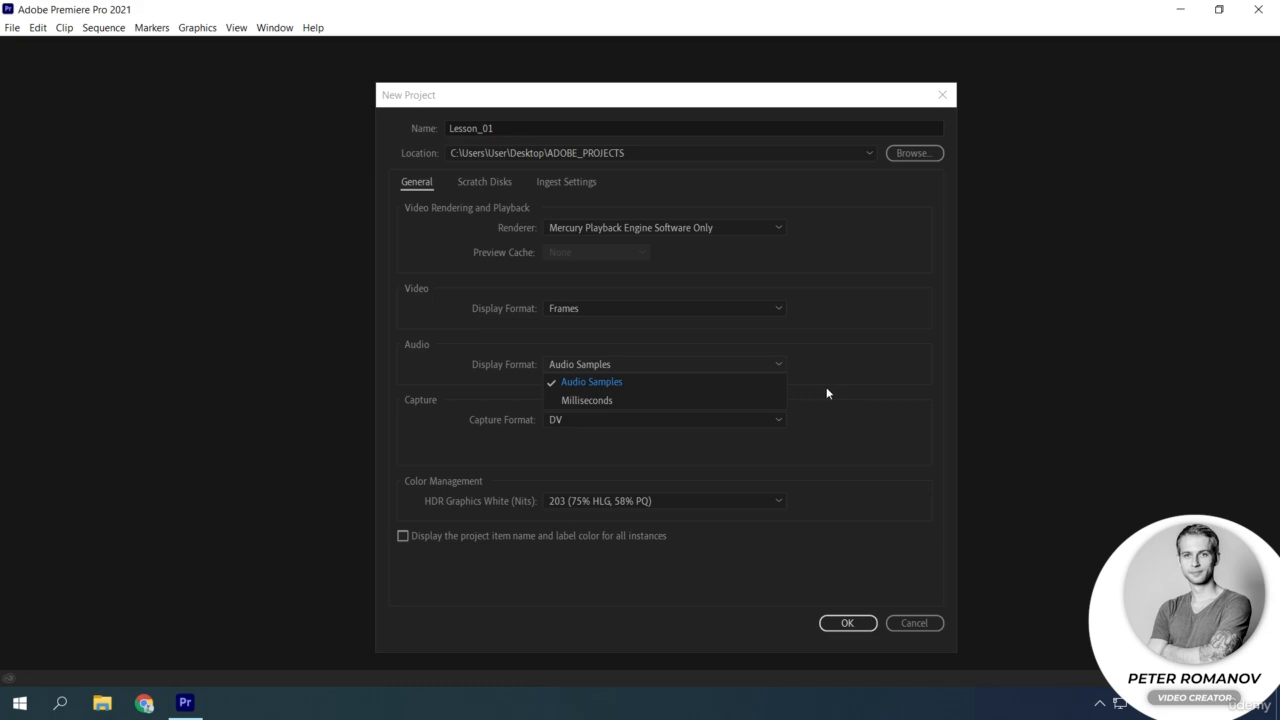
click(754, 402)
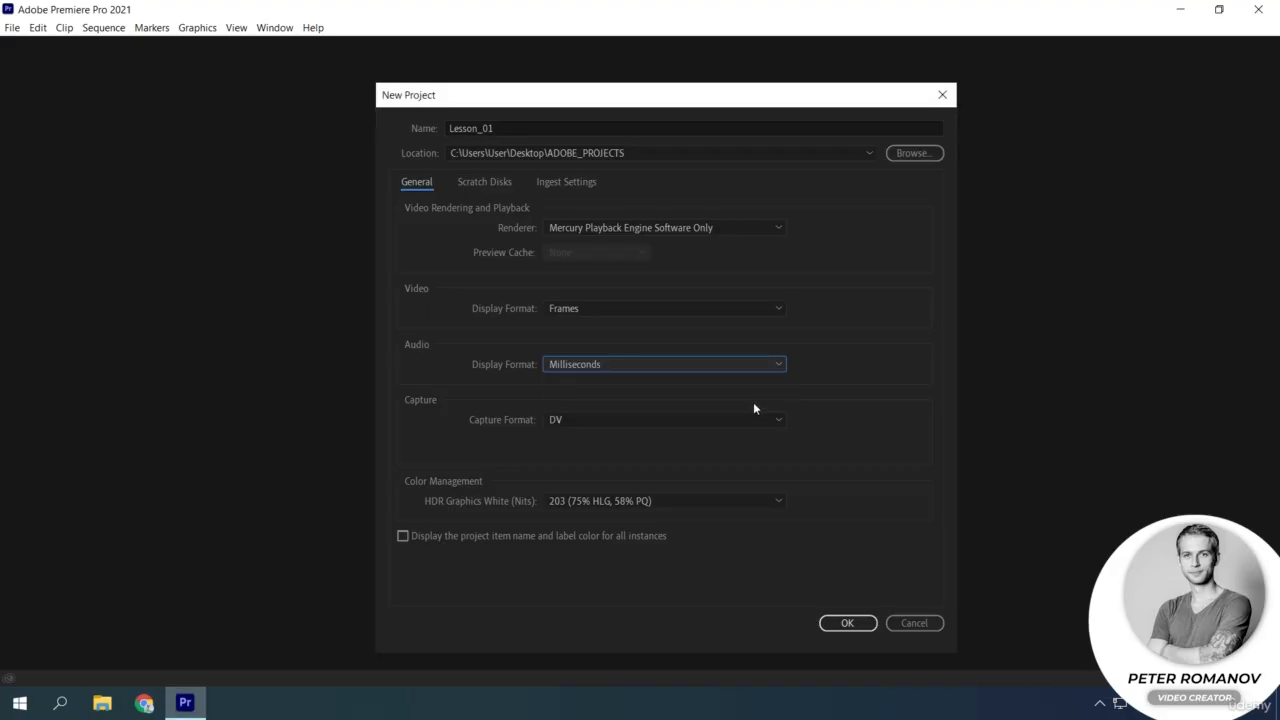
click(745, 366)
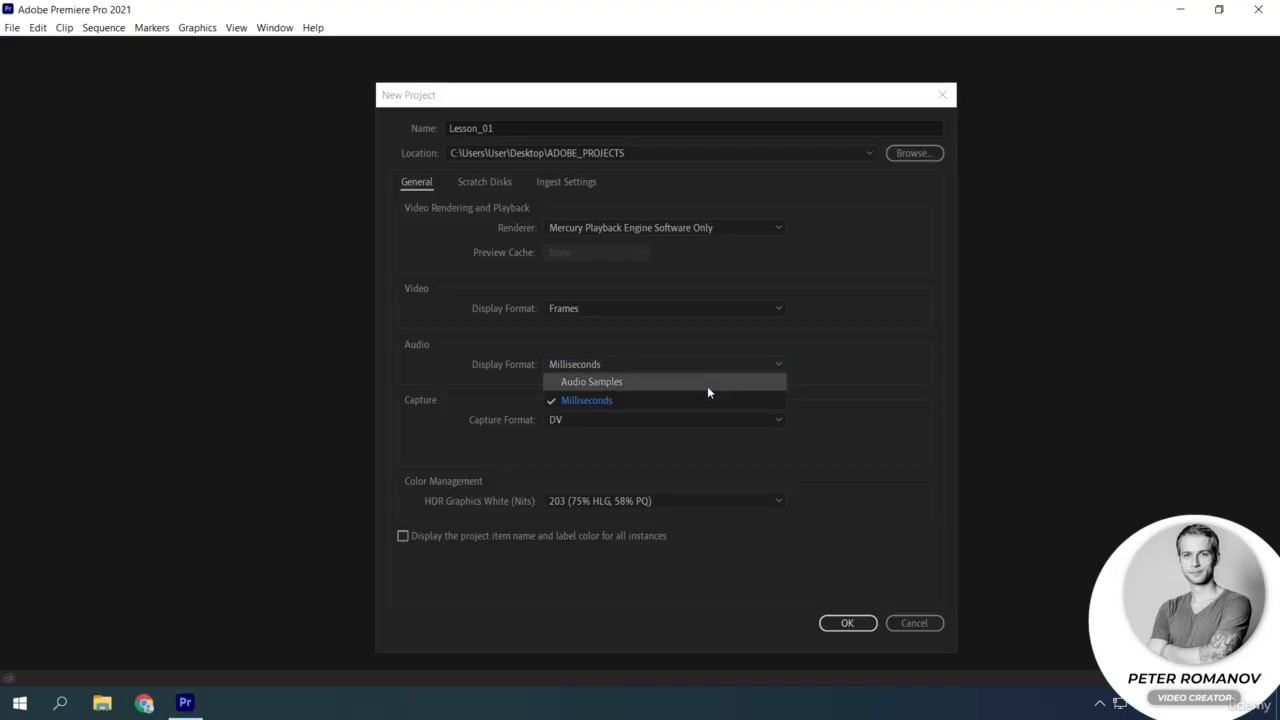
click(707, 384)
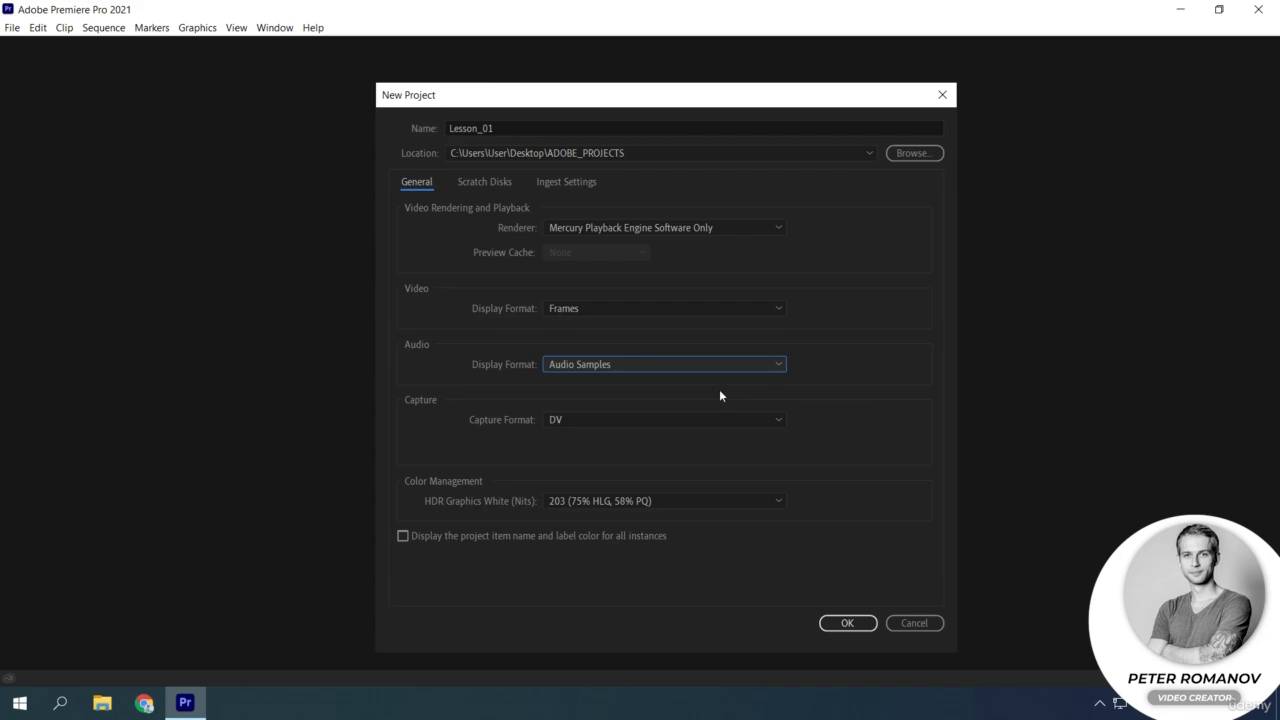
Reselect DV as the capture format and switch the project item name and label color display on and off again
click(678, 424)
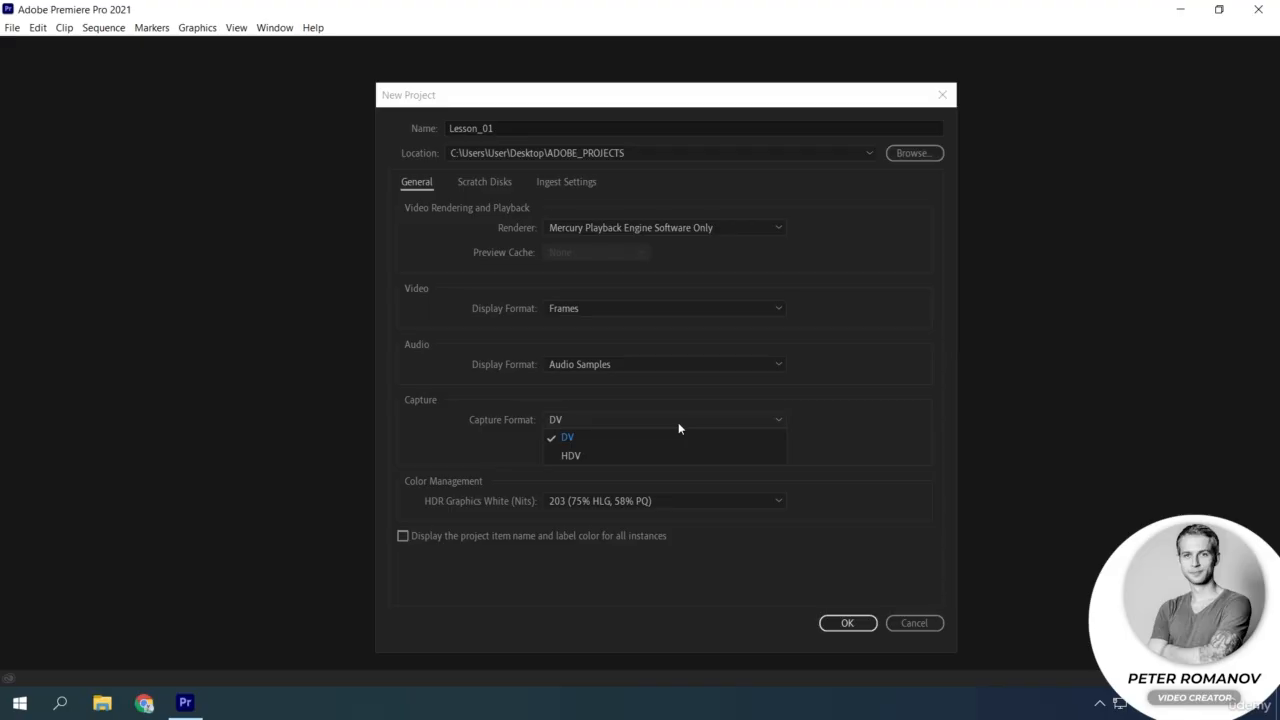
click(636, 438)
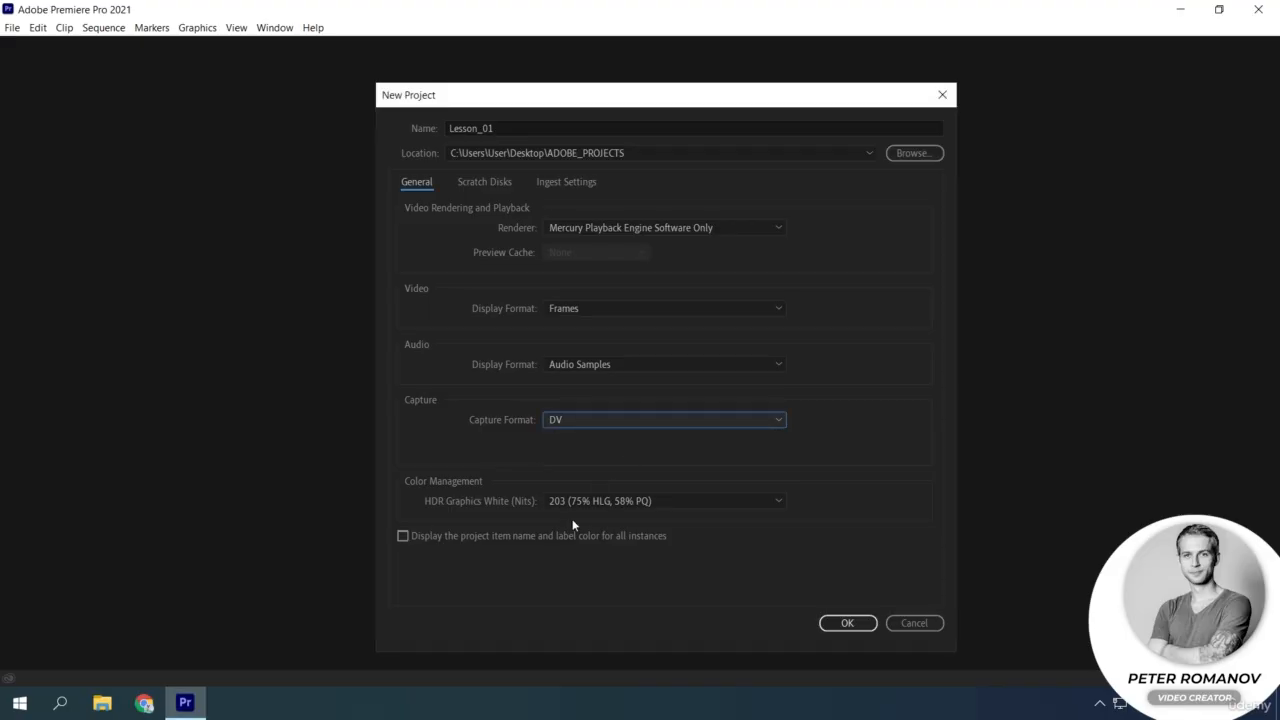
click(402, 536)
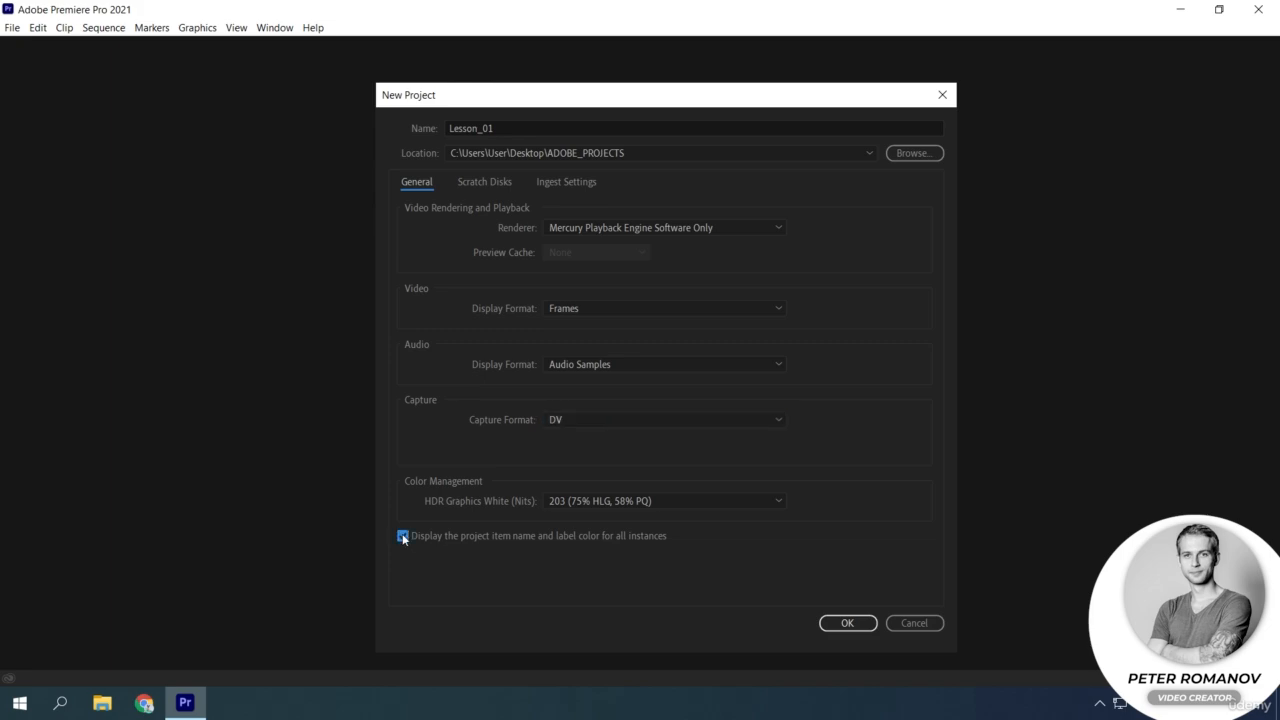
click(402, 536)
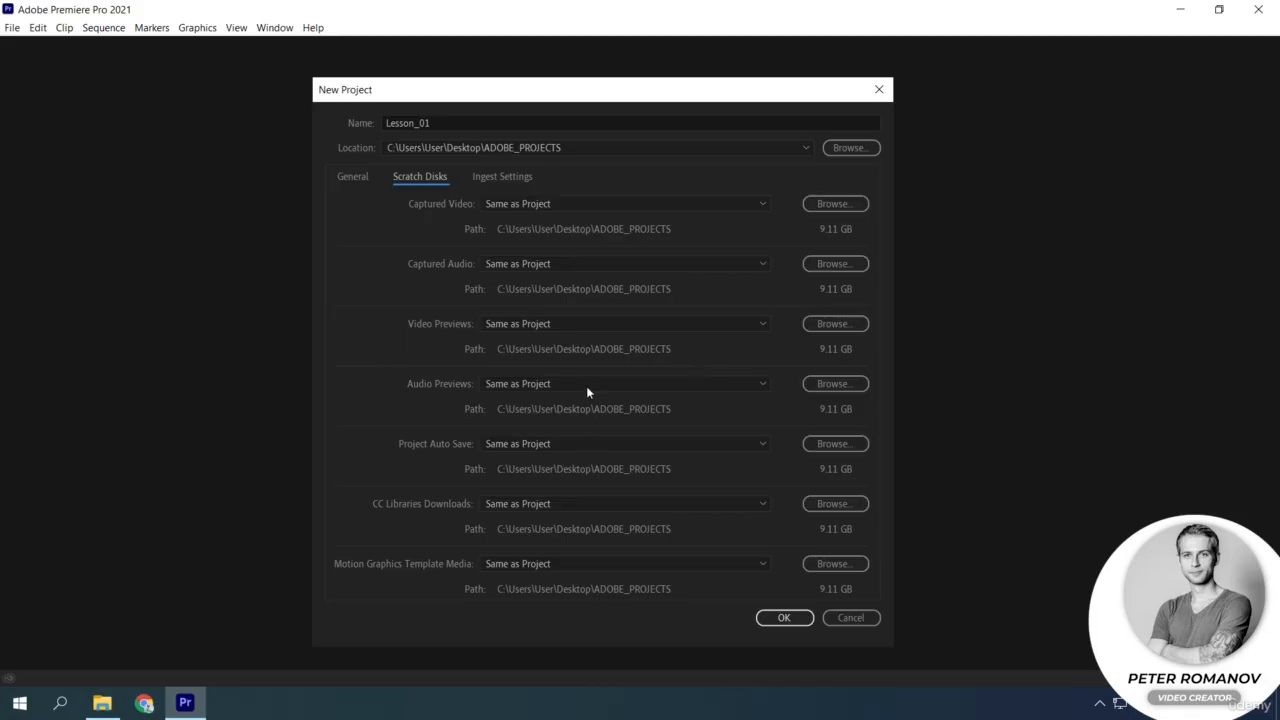
Examine the scratch disk location choices for captured video and project auto save, and check the open File Explorer window
click(550, 205)
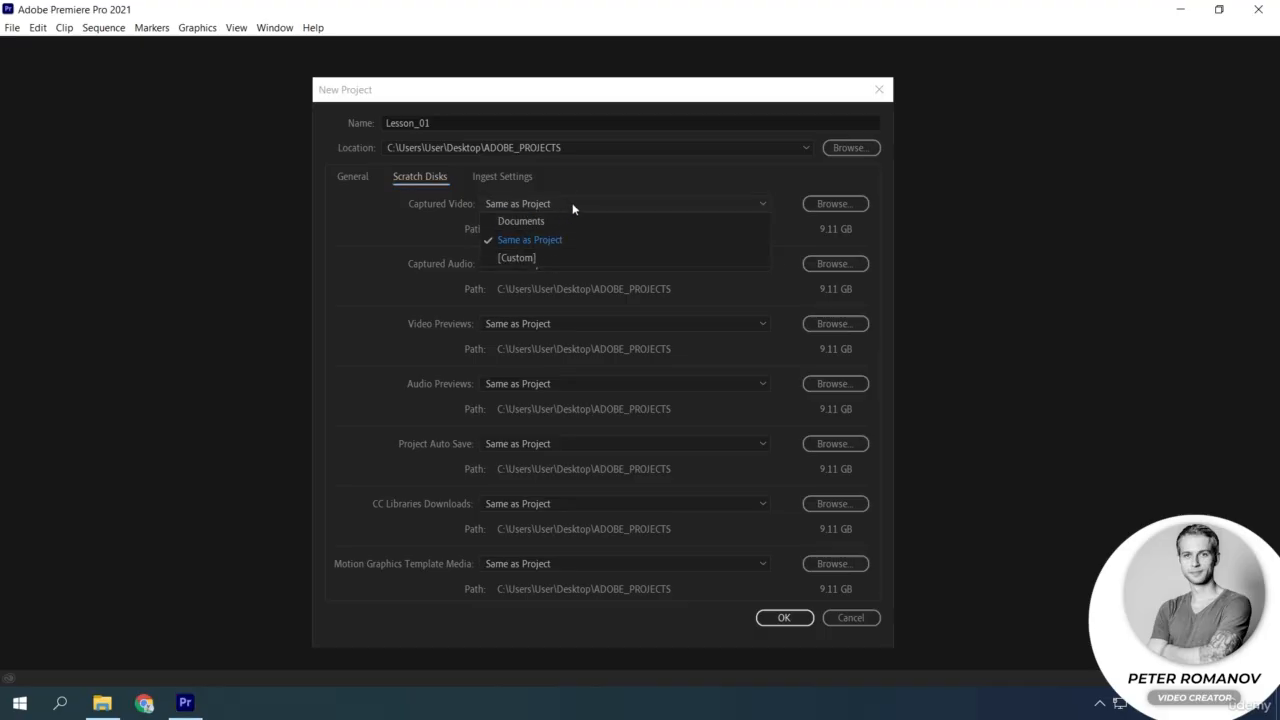
click(573, 208)
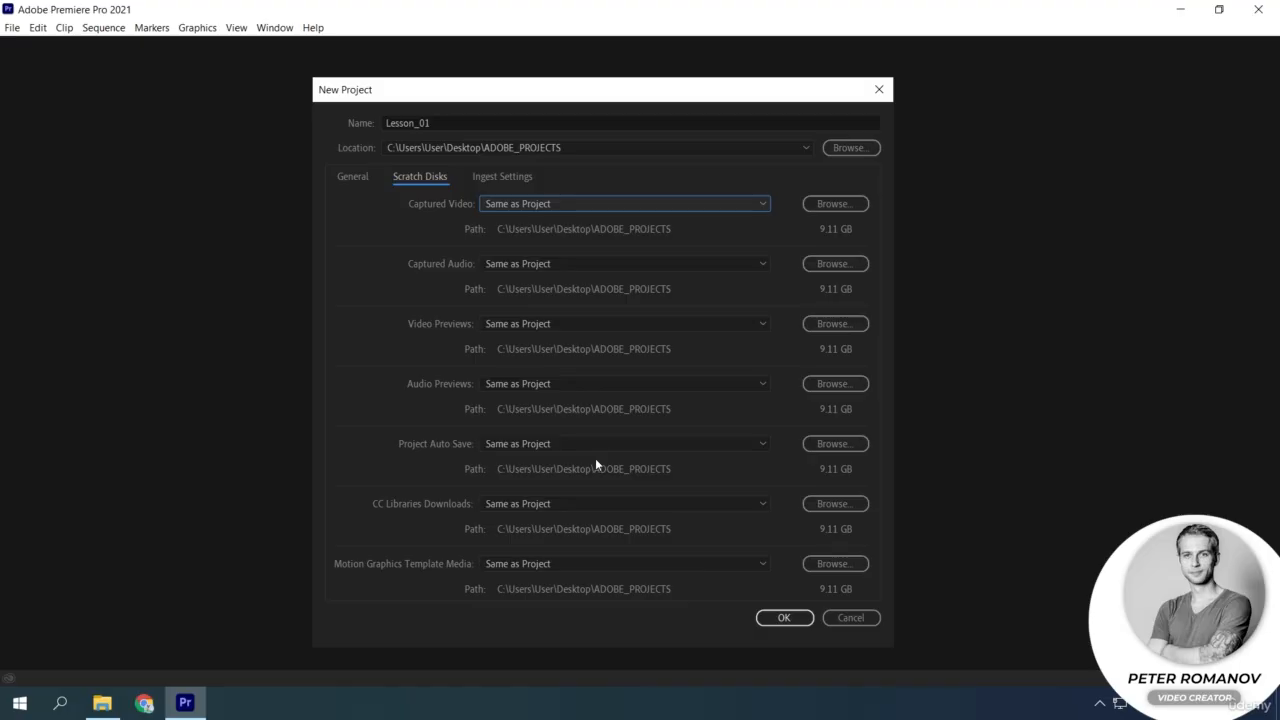
click(639, 447)
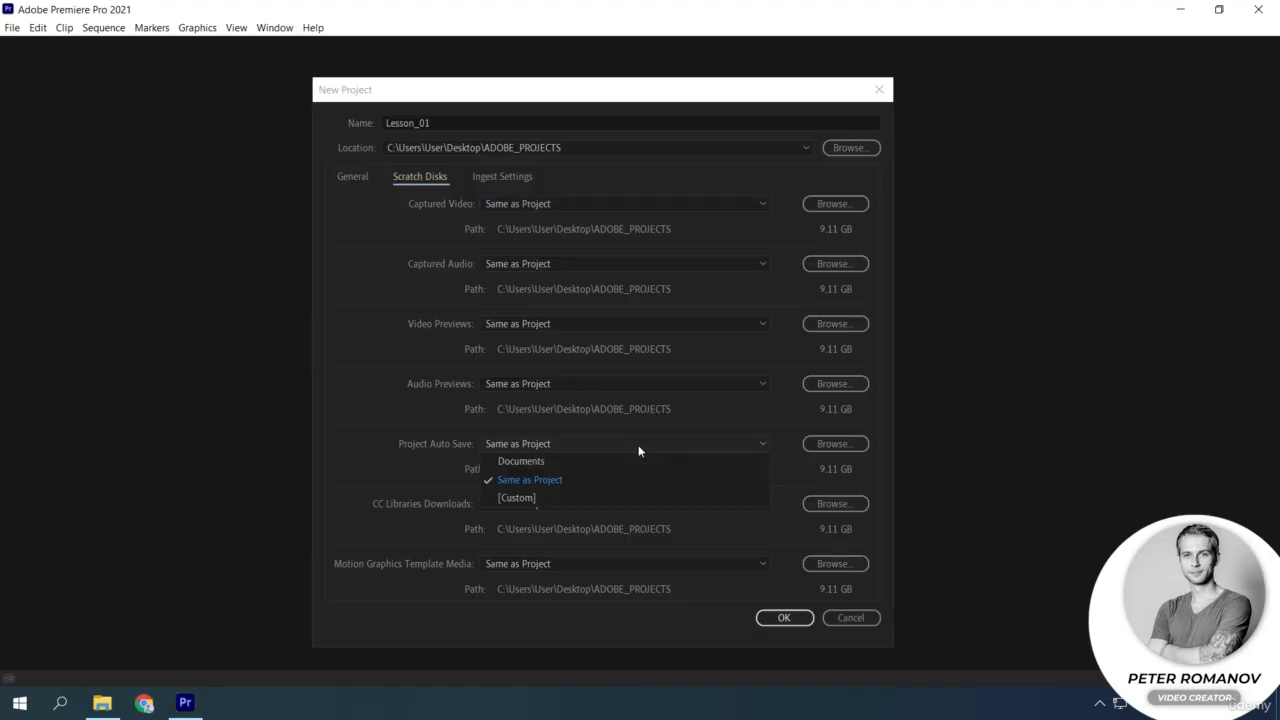
click(639, 447)
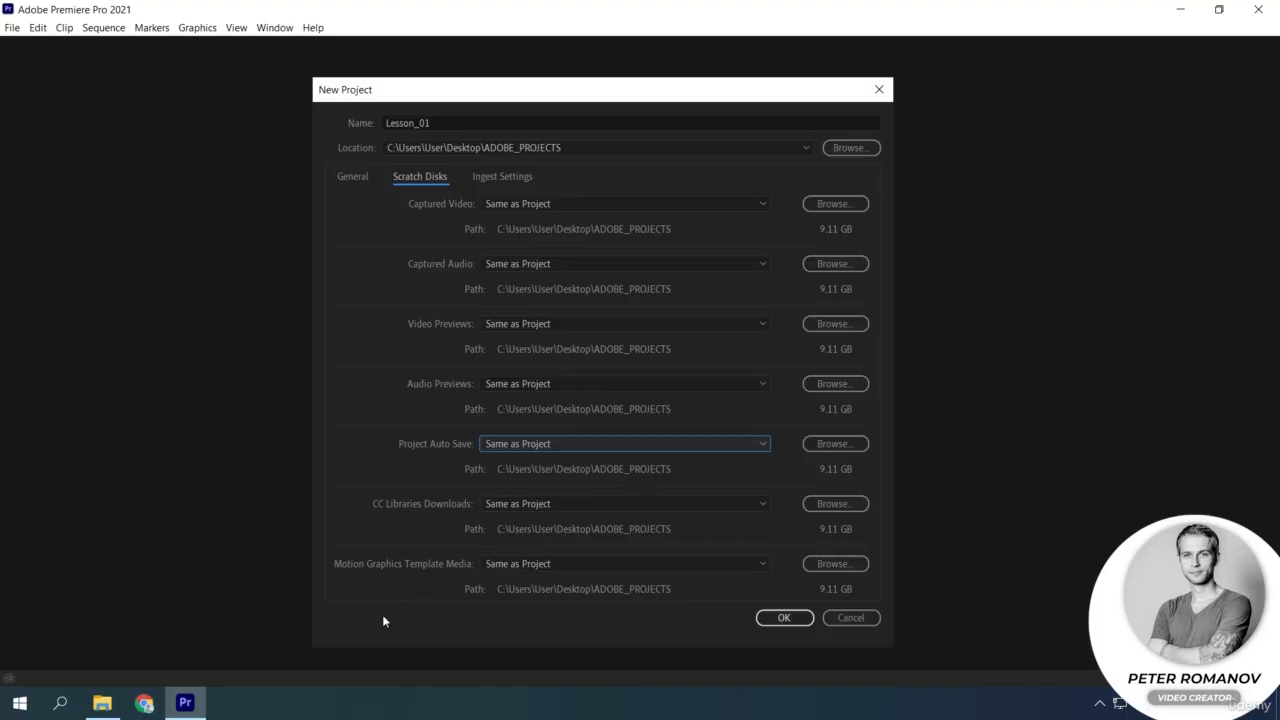
click(102, 704)
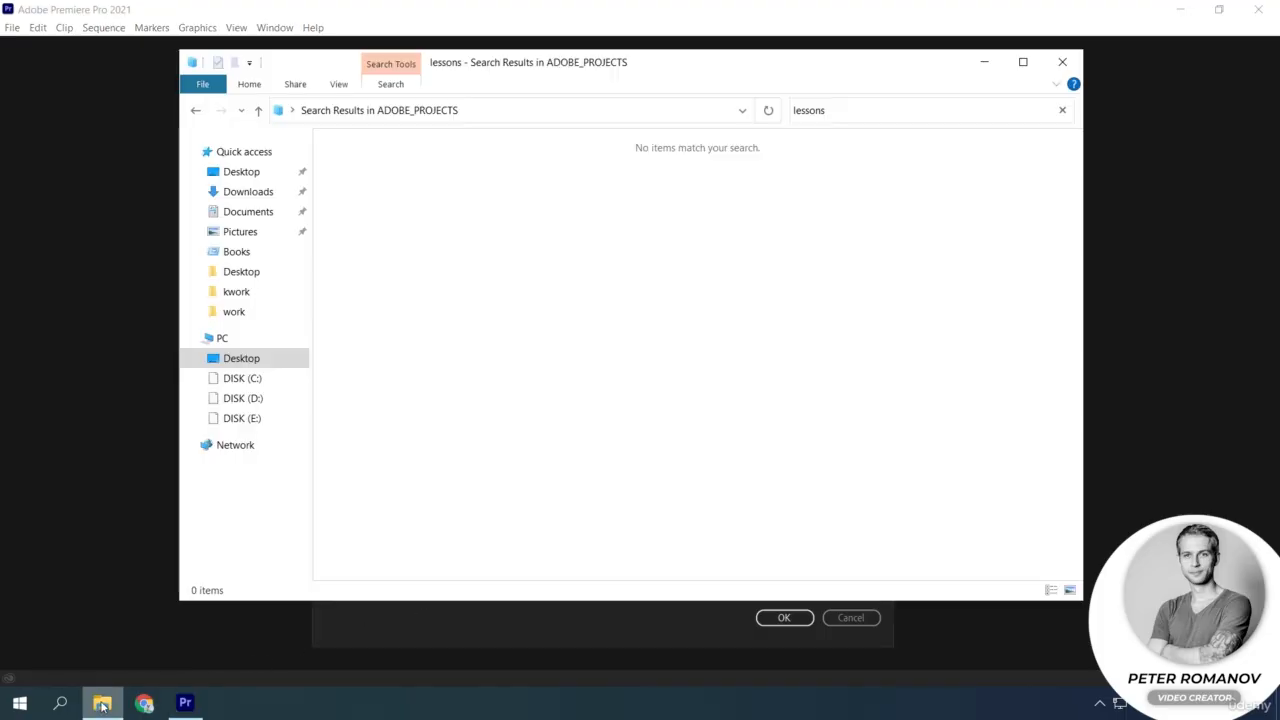
click(102, 704)
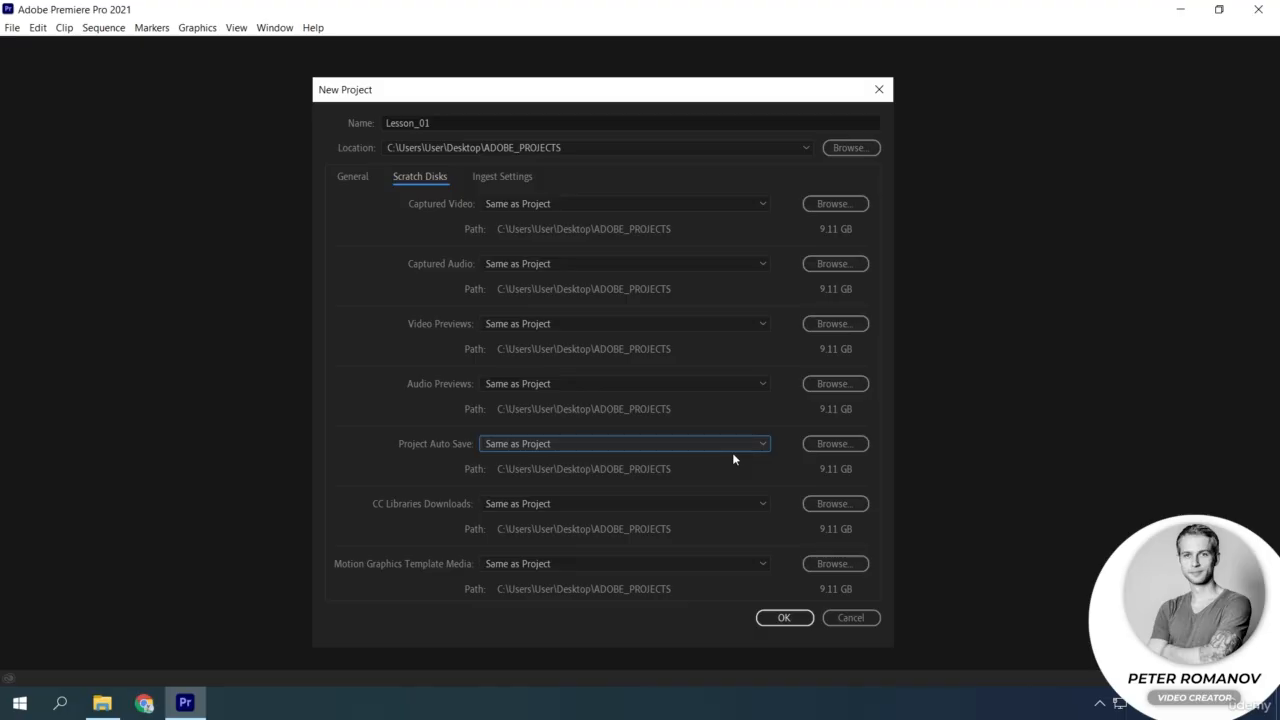
Set a custom Project Auto Save location on DISK (D:)
click(822, 445)
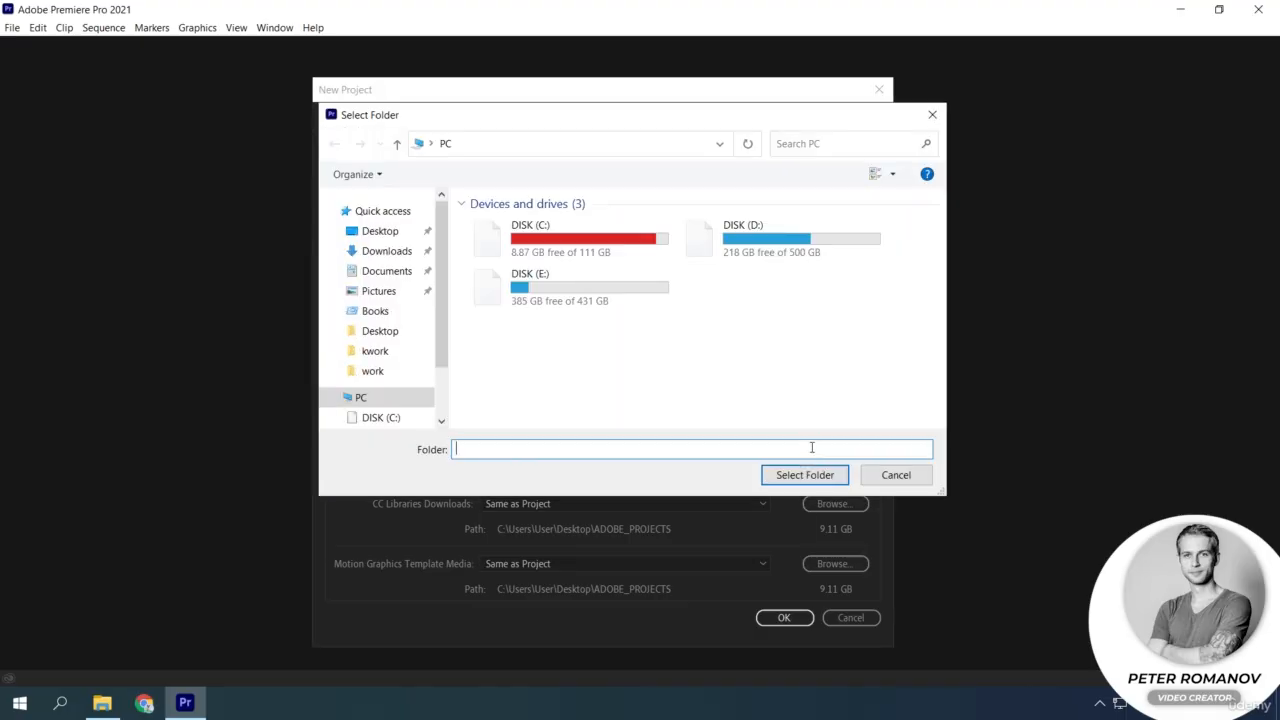
double_click(806, 237)
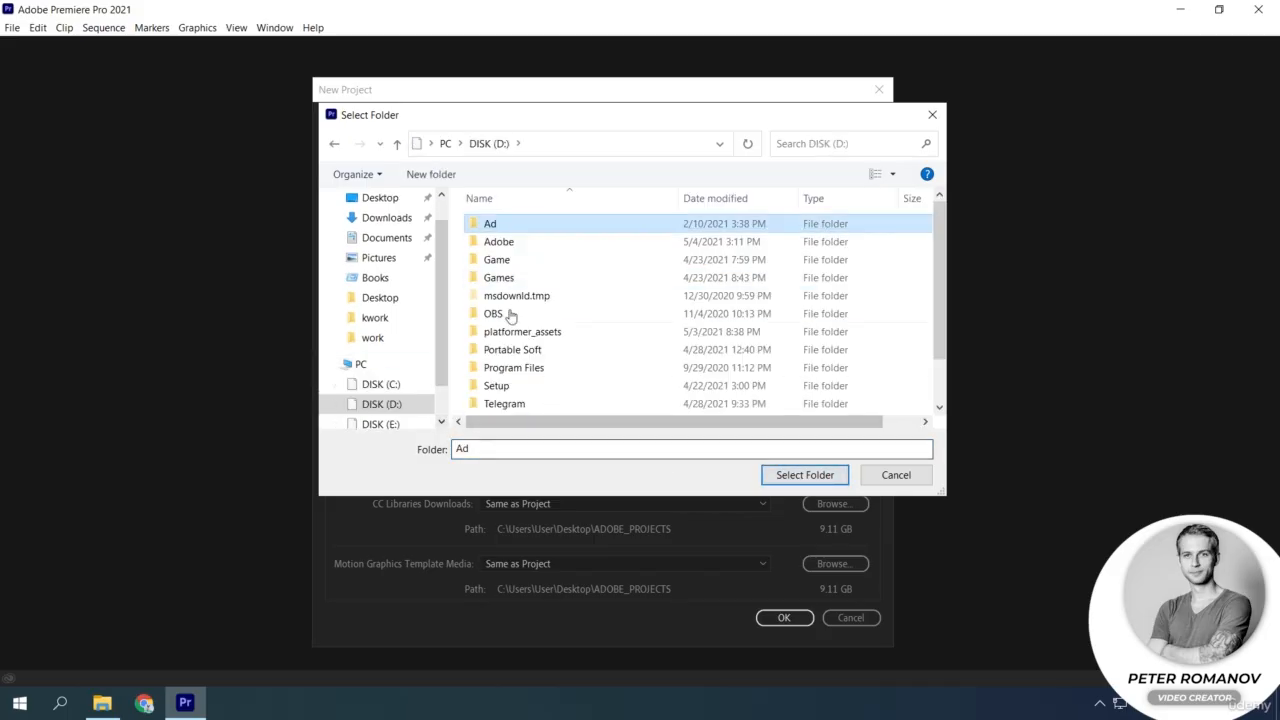
click(335, 143)
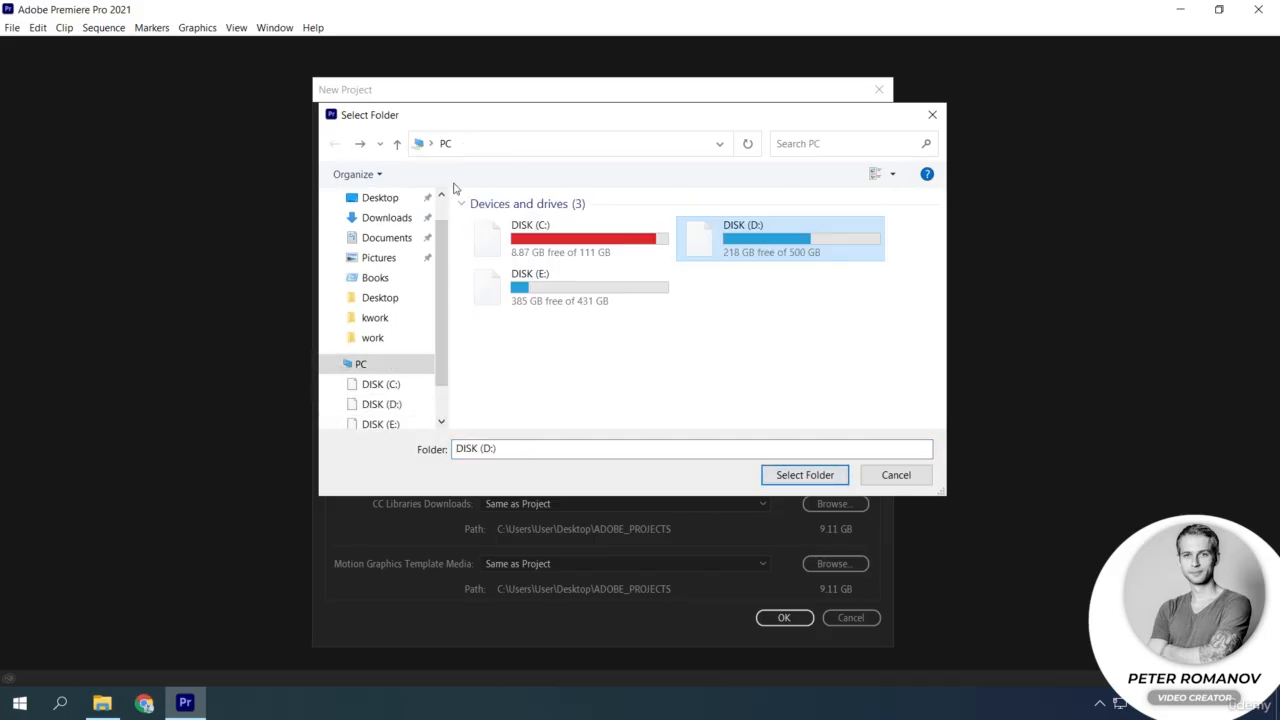
click(412, 405)
click(782, 477)
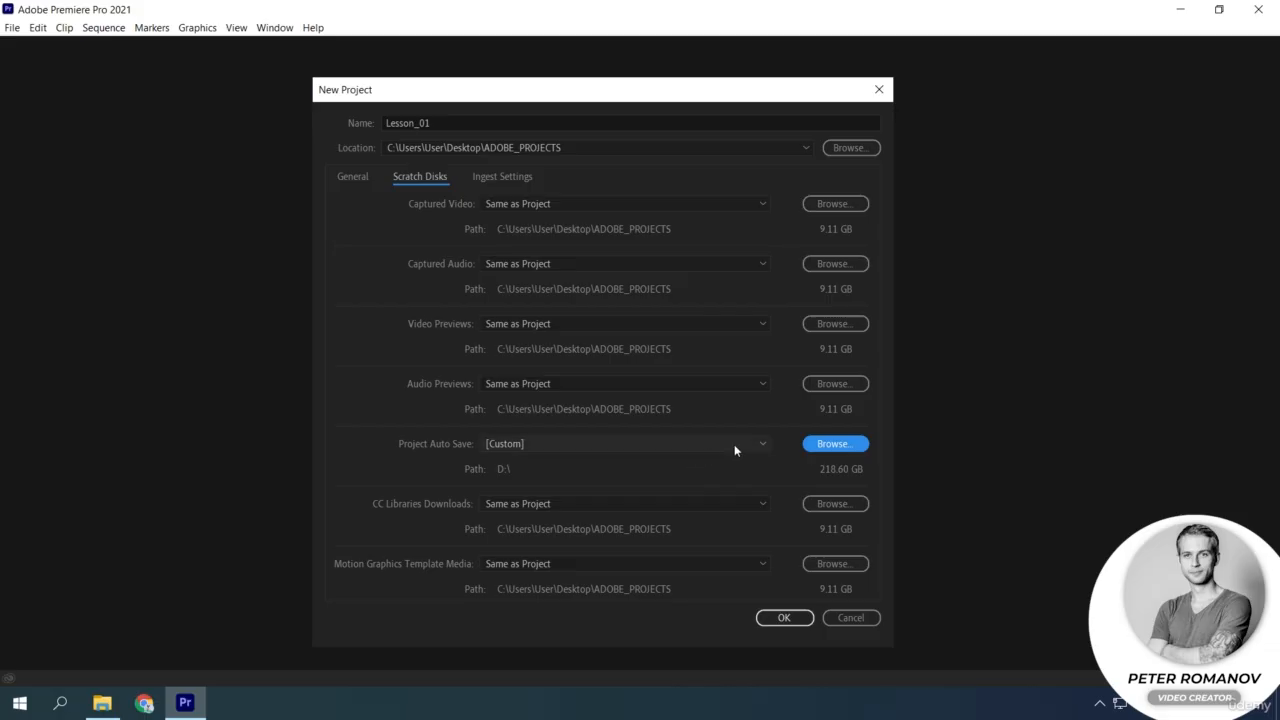
Change the Project Auto Save location to the Program Files folder on DISK (C:)
click(816, 446)
click(412, 364)
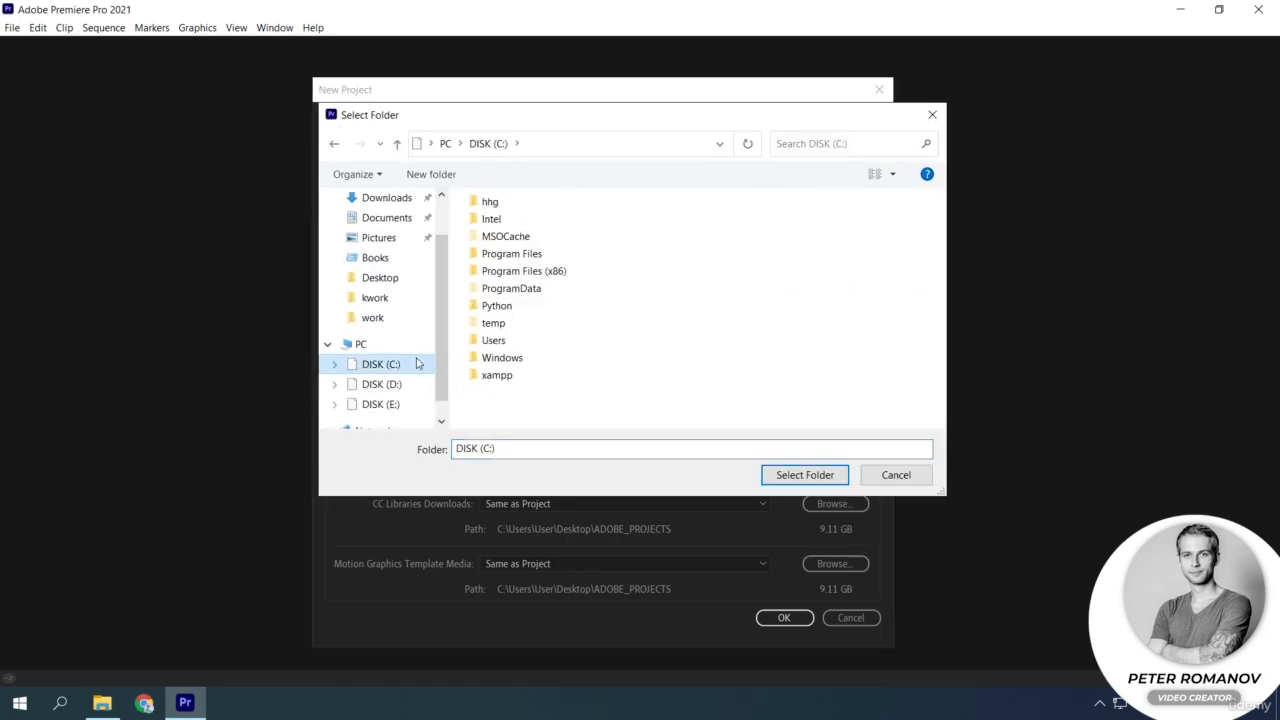
click(518, 254)
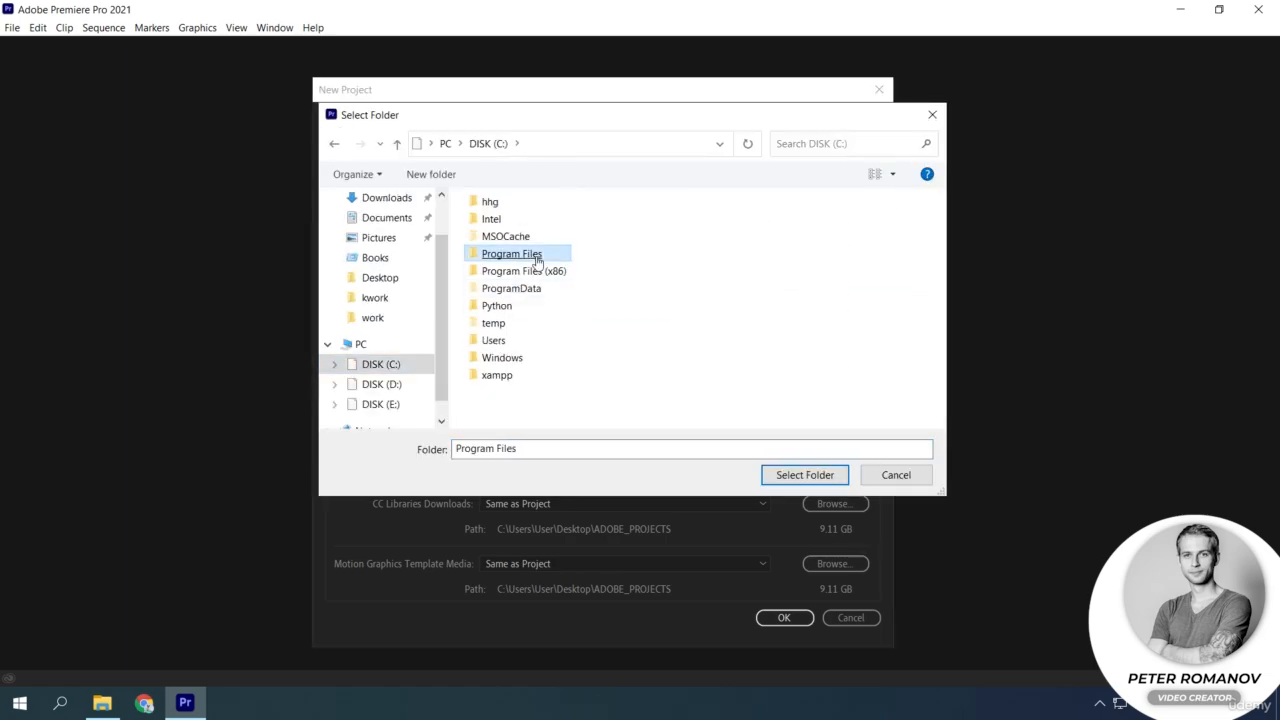
click(804, 475)
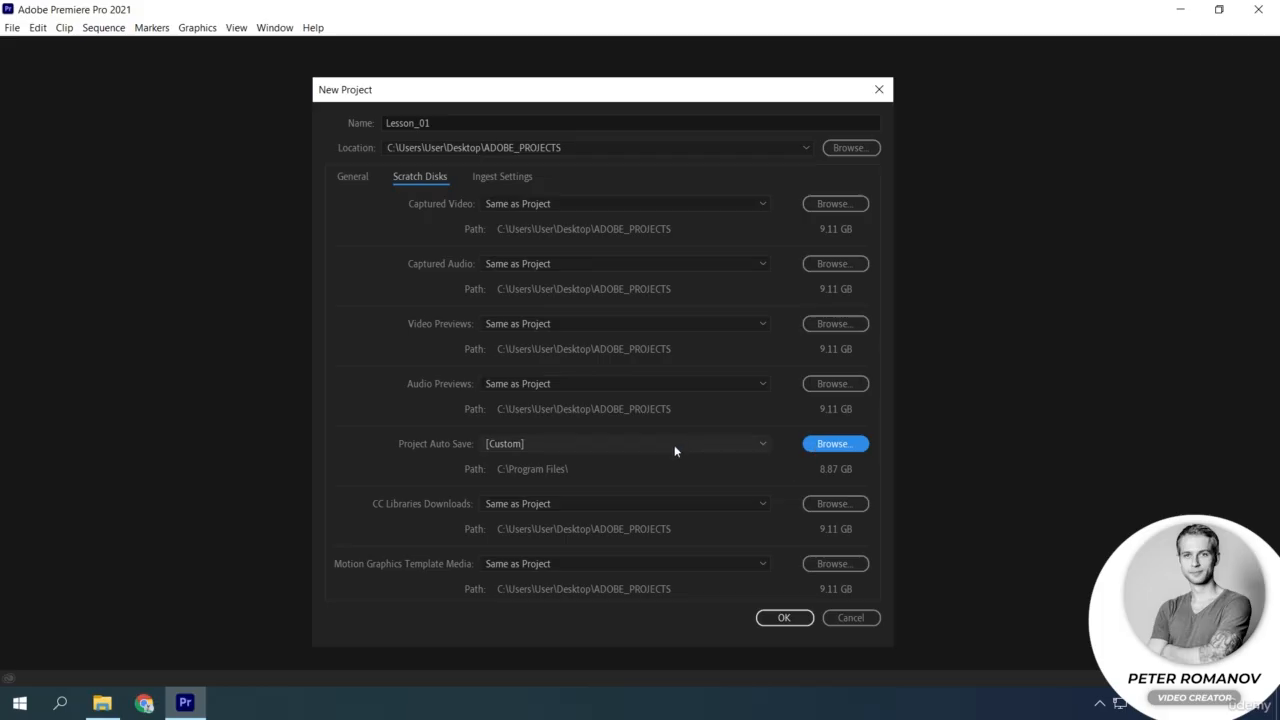
Choose the Desktop folder as the Project Auto Save location
click(817, 446)
scroll(390, 207, up, 2)
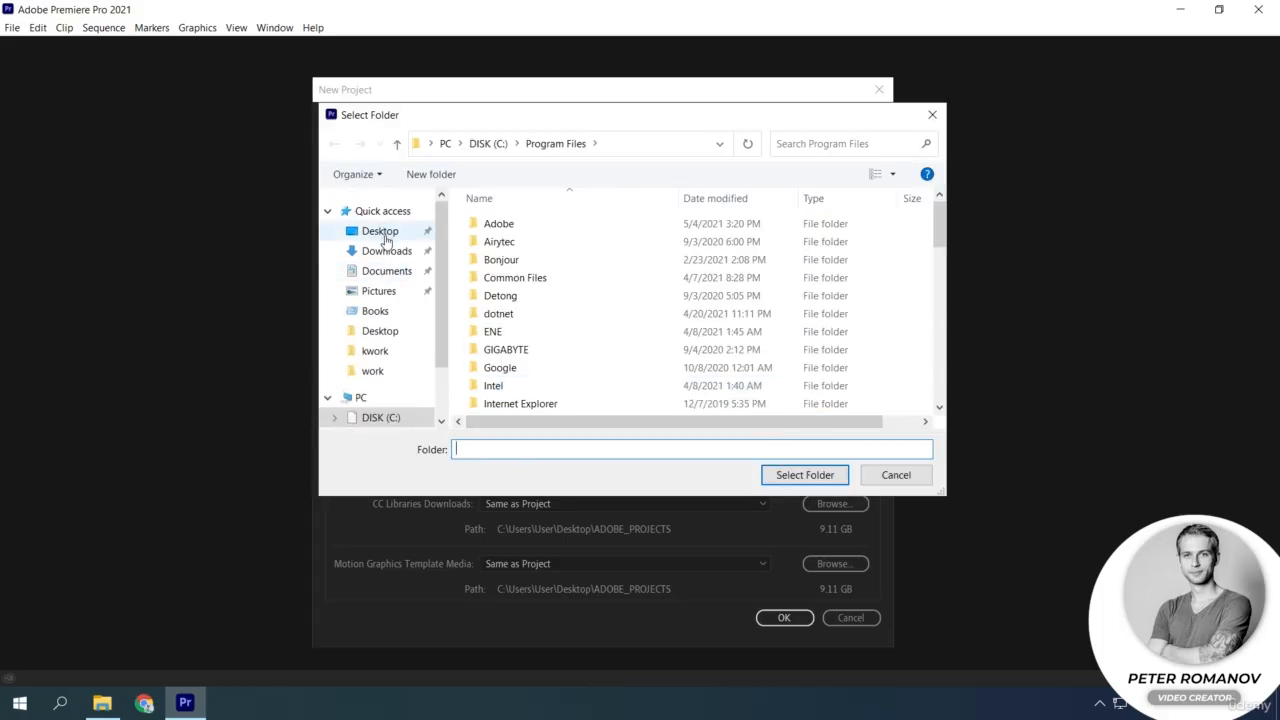
click(368, 211)
click(565, 241)
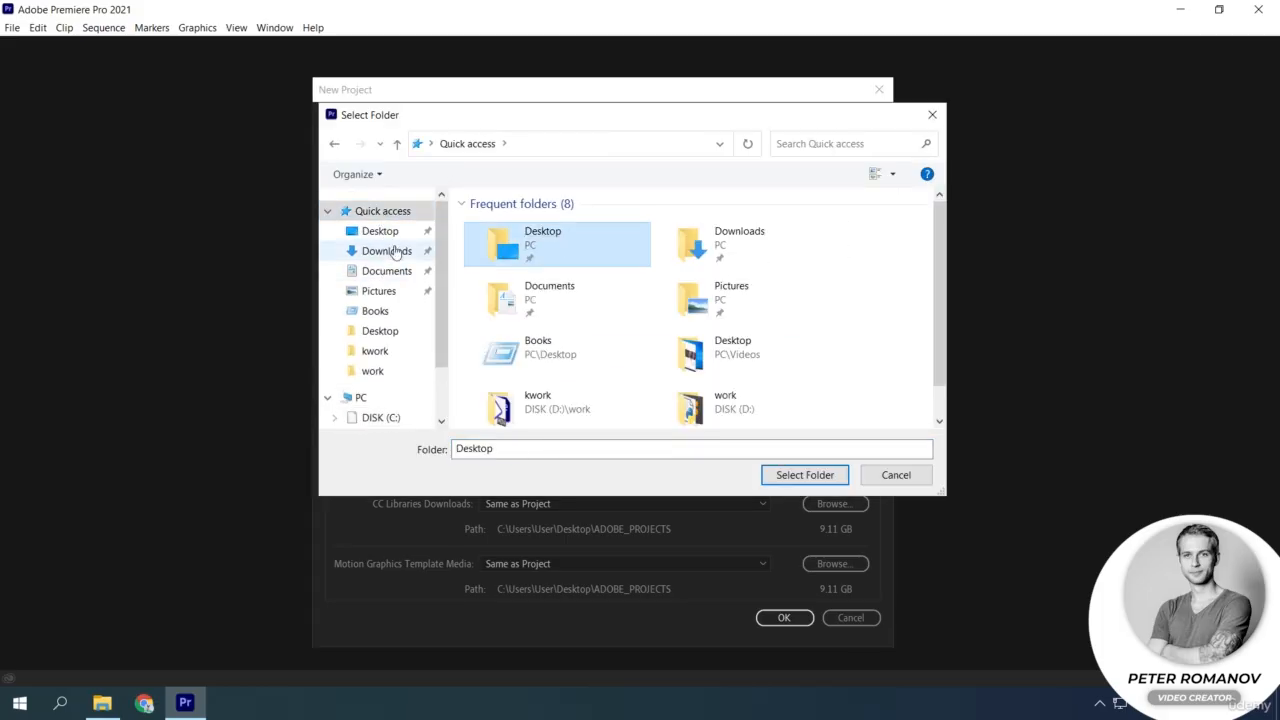
click(382, 231)
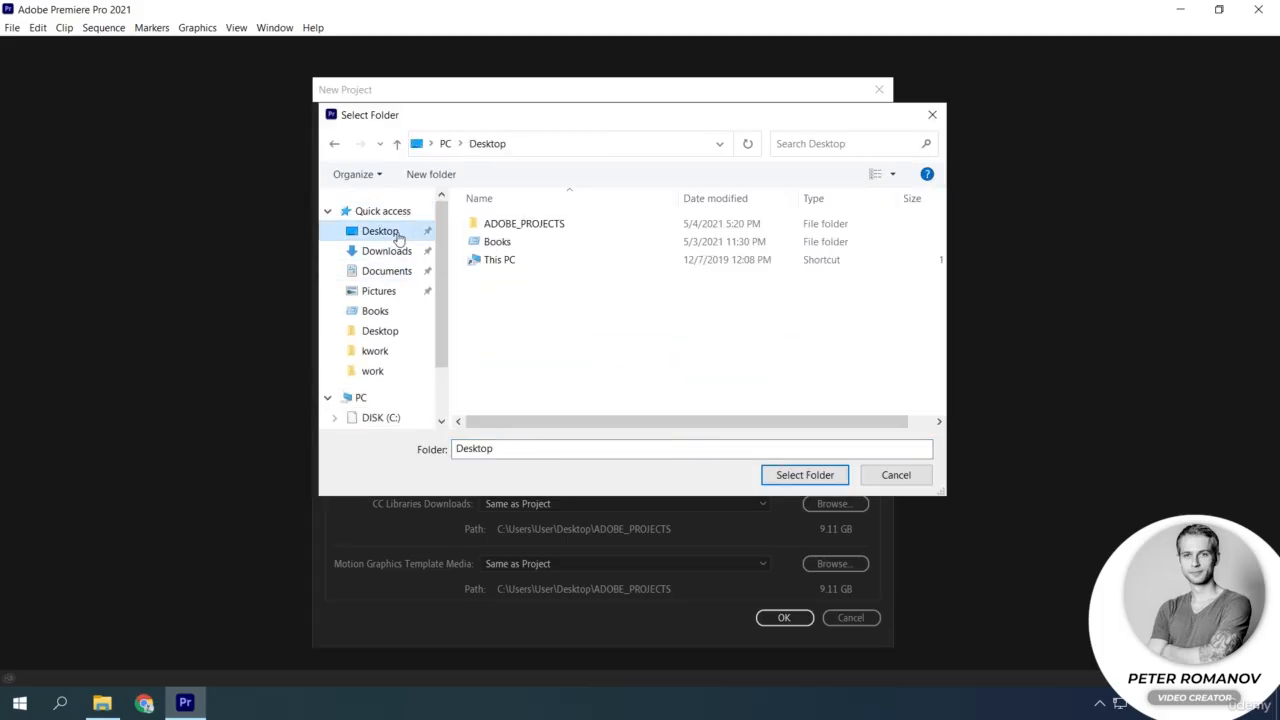
click(780, 477)
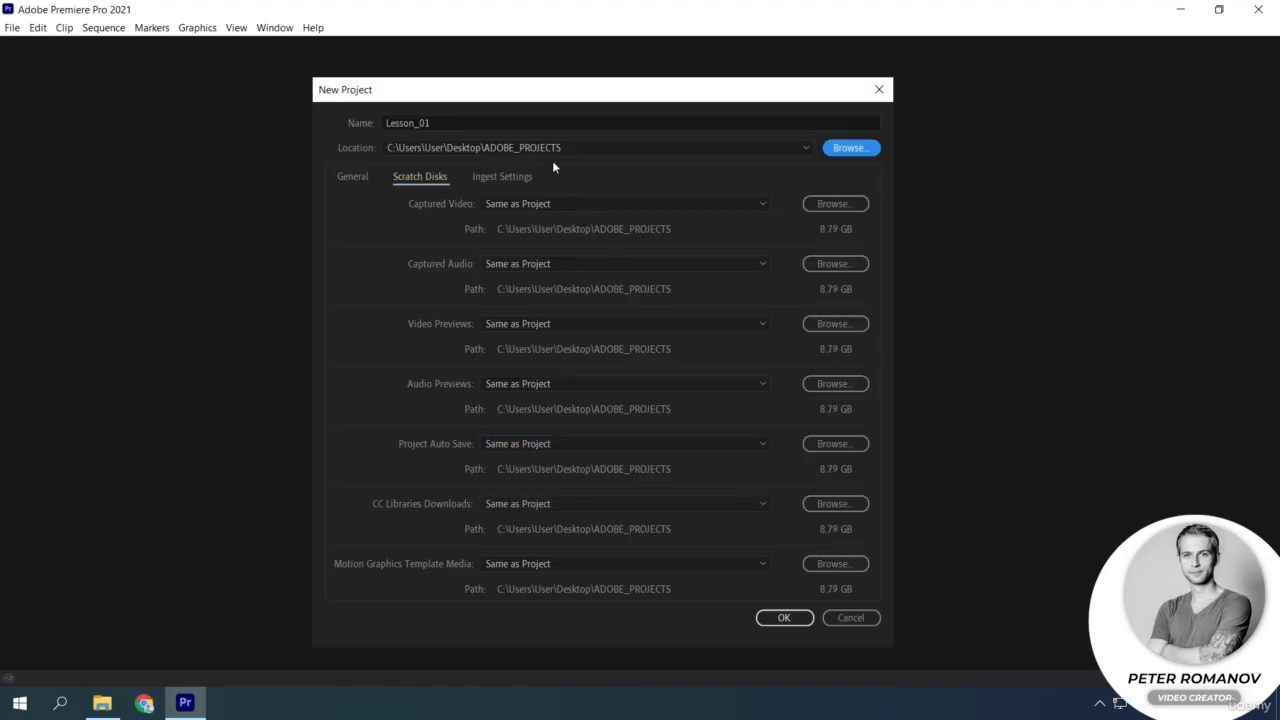
Review the ingest settings with Ingest left disabled and create the Lesson_01 project in the ADOBE_PROJECTS folder
click(496, 177)
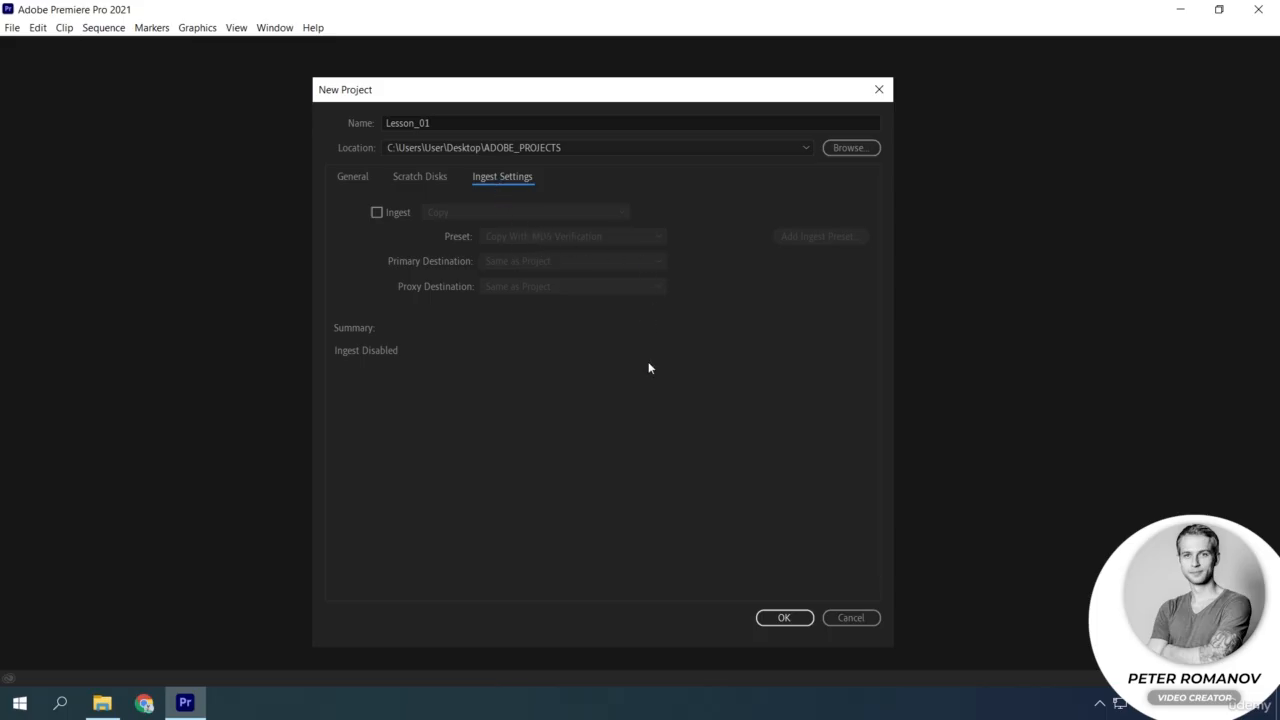
click(784, 617)
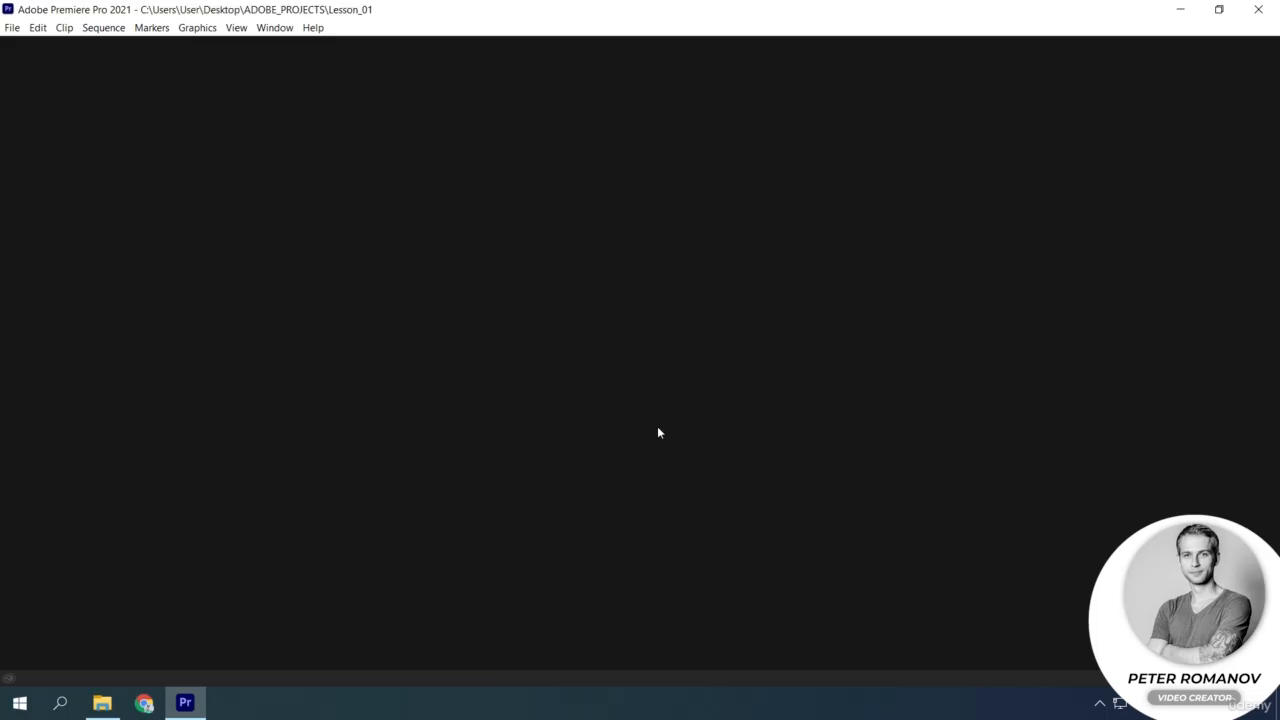